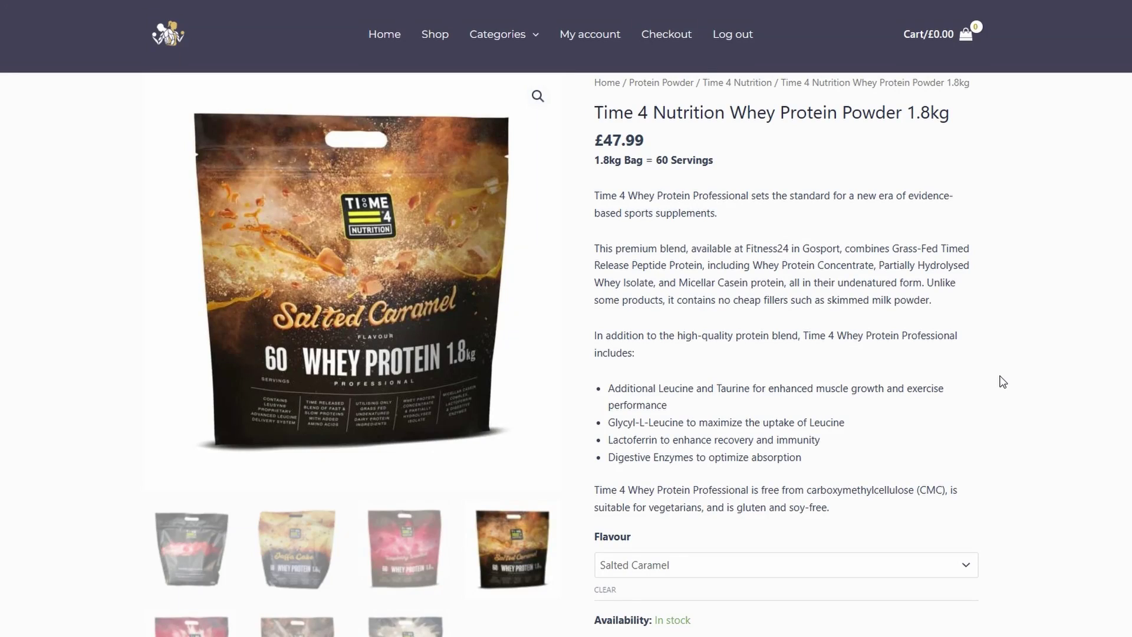
# Choose the Strawberries and Cream flavour on the Time 4 Nutrition whey page and view its Additional information.
pyautogui.scroll(-2, 1002, 382)
pyautogui.click(748, 460)
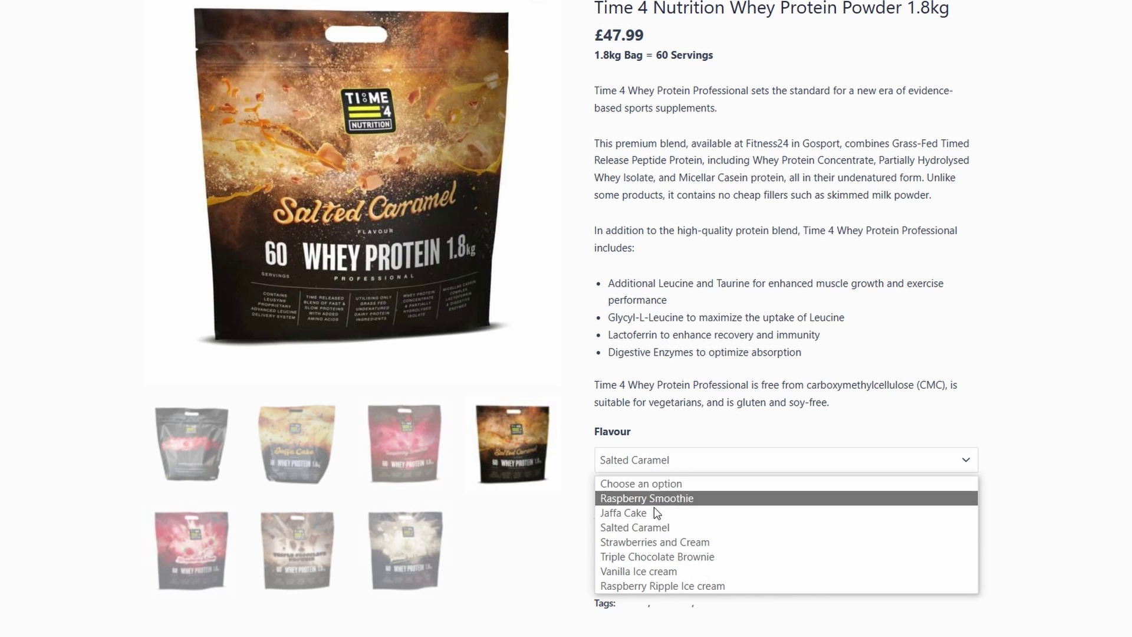
pyautogui.click(658, 542)
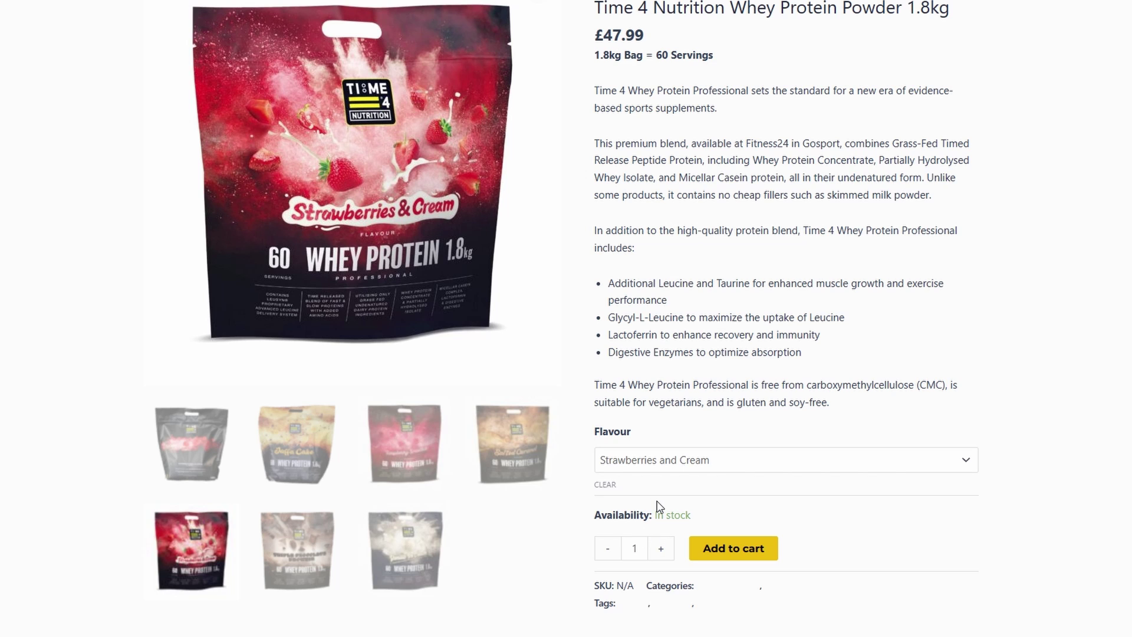
pyautogui.scroll(-2, 702, 443)
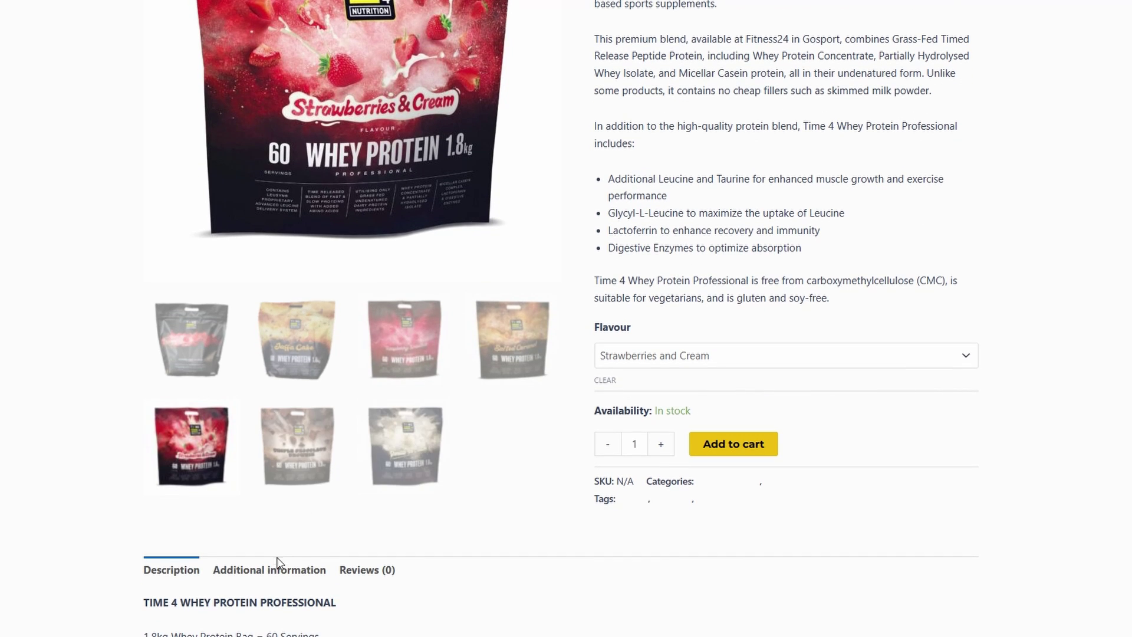
pyautogui.click(273, 576)
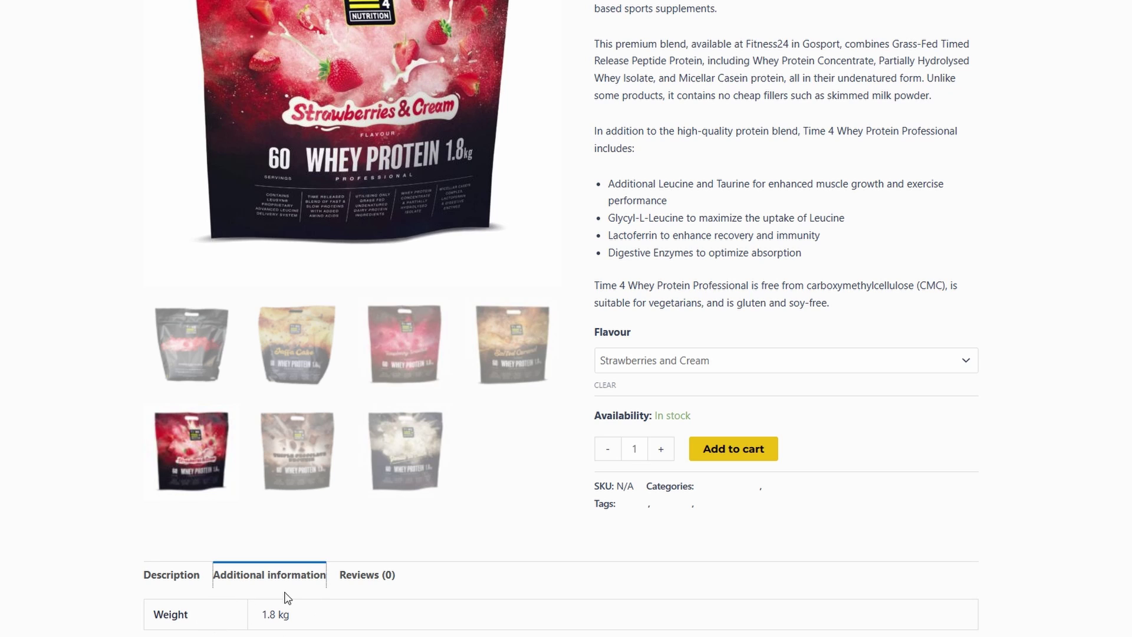
pyautogui.scroll(3, 794, 441)
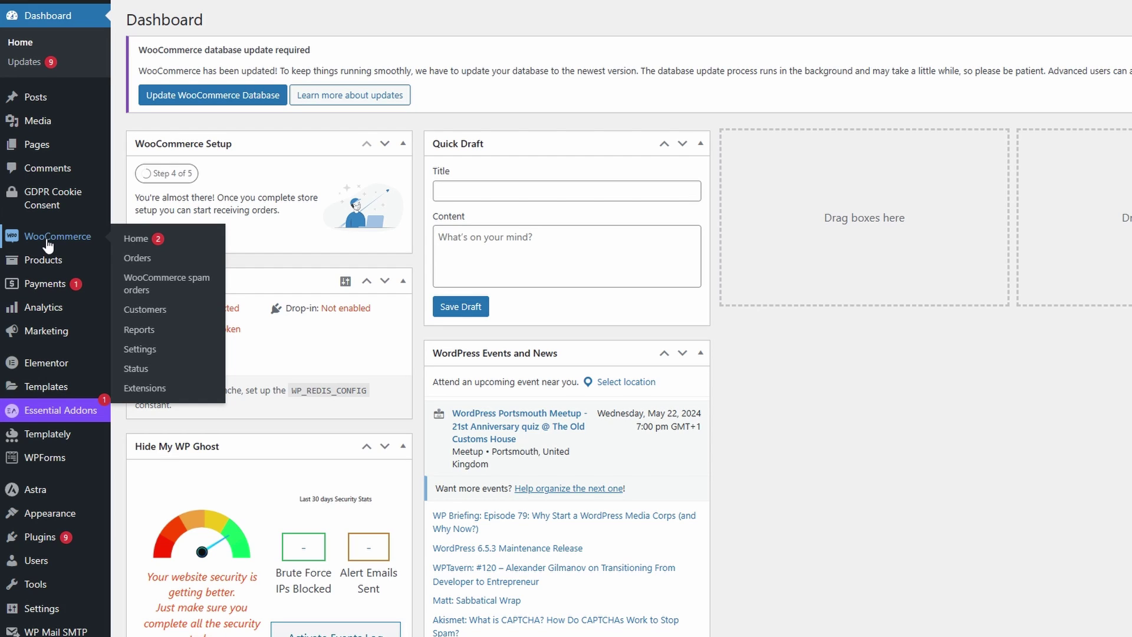
# Start a new WooCommerce product via Products > Add New in the admin sidebar.
pyautogui.moveTo(47, 258)
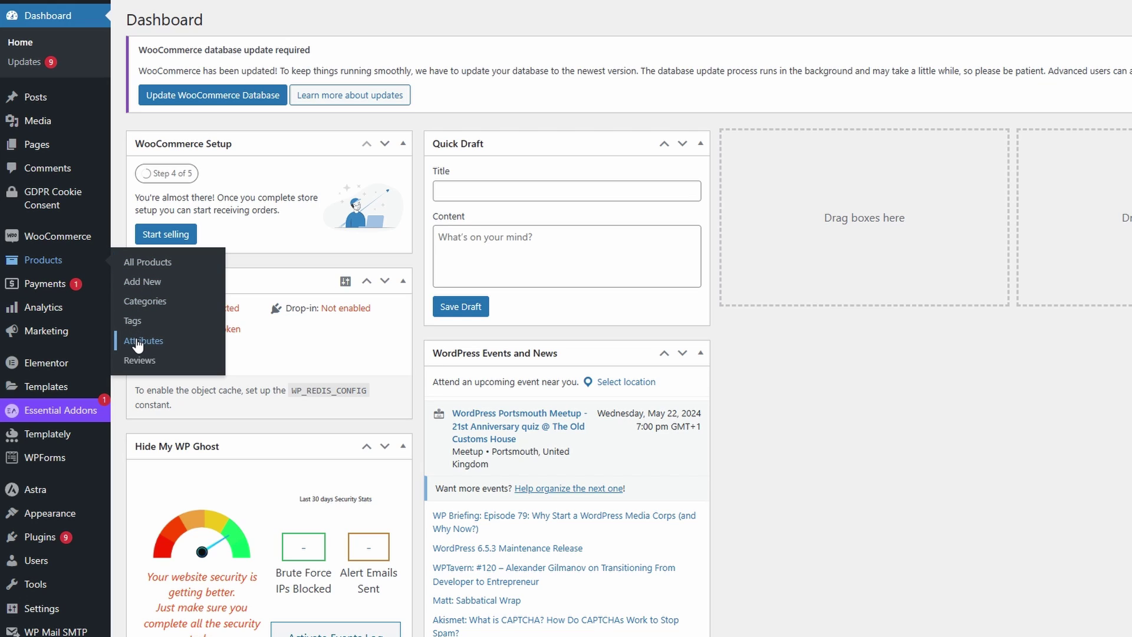
pyautogui.click(139, 283)
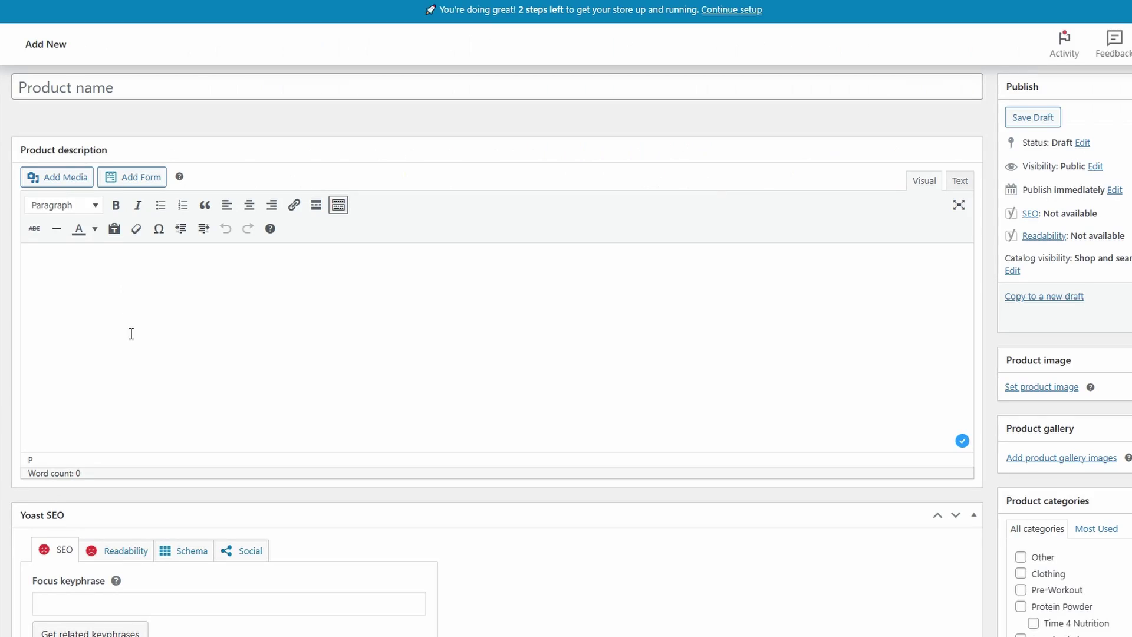
pyautogui.click(131, 333)
# Paste 'Per4m Weigh Protein Powder 2kg' as the product name and fill in the description.
pyautogui.click(24, 87)
pyautogui.write('Per4m Weigh Protein Powder 2kg')
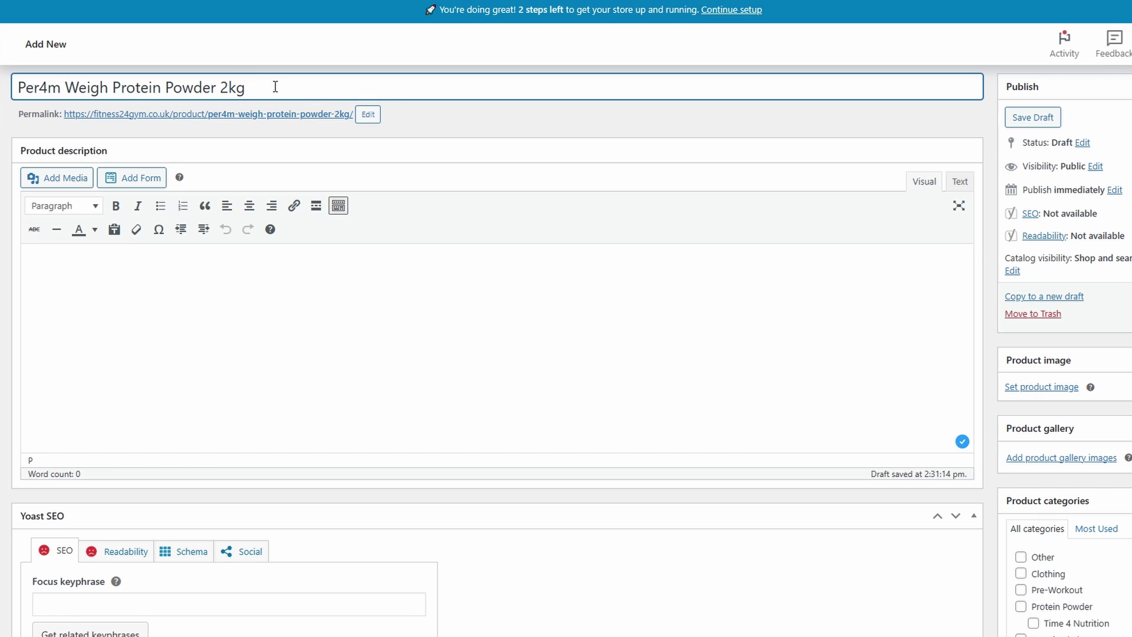
pyautogui.click(139, 271)
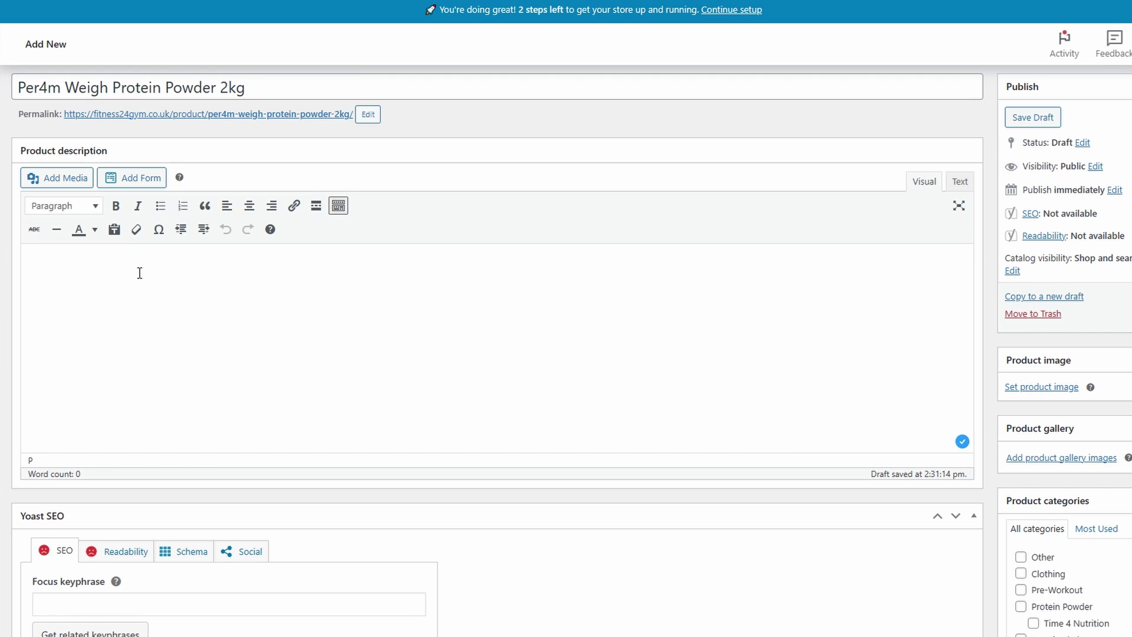
pyautogui.scroll(-10, 513, 442)
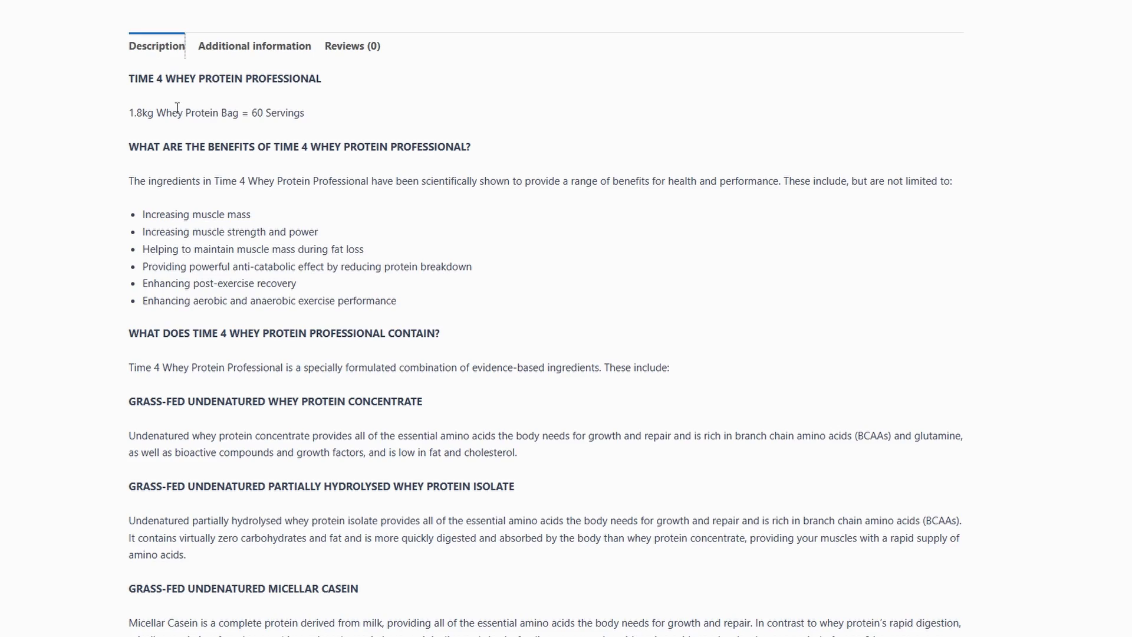
pyautogui.scroll(-2, 426, 186)
pyautogui.scroll(-9, 428, 191)
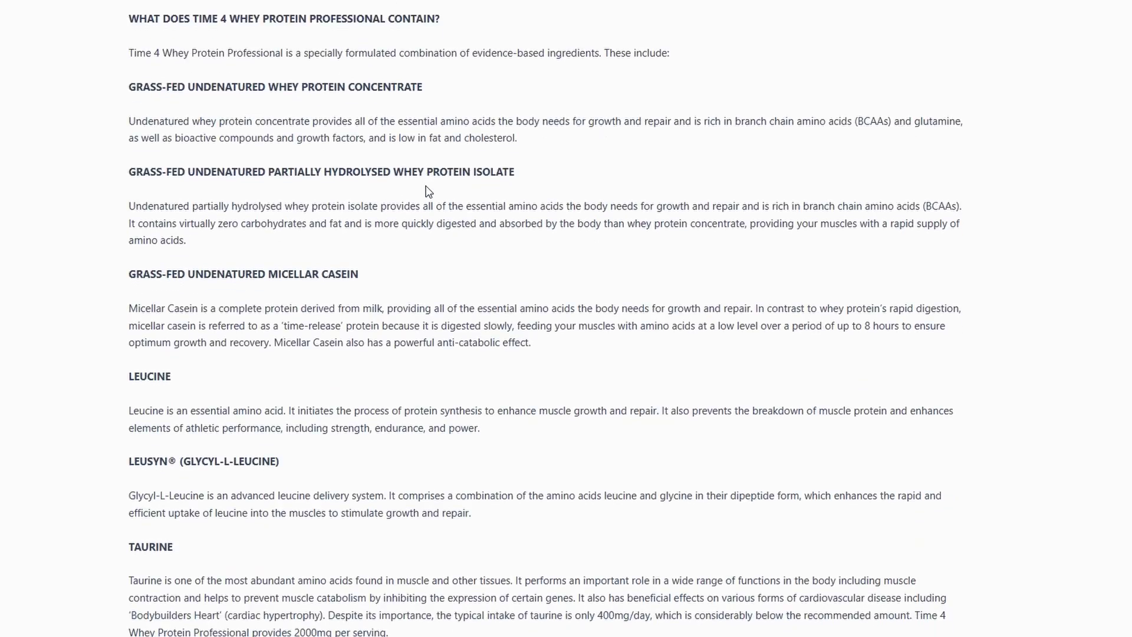
pyautogui.scroll(-4, 429, 191)
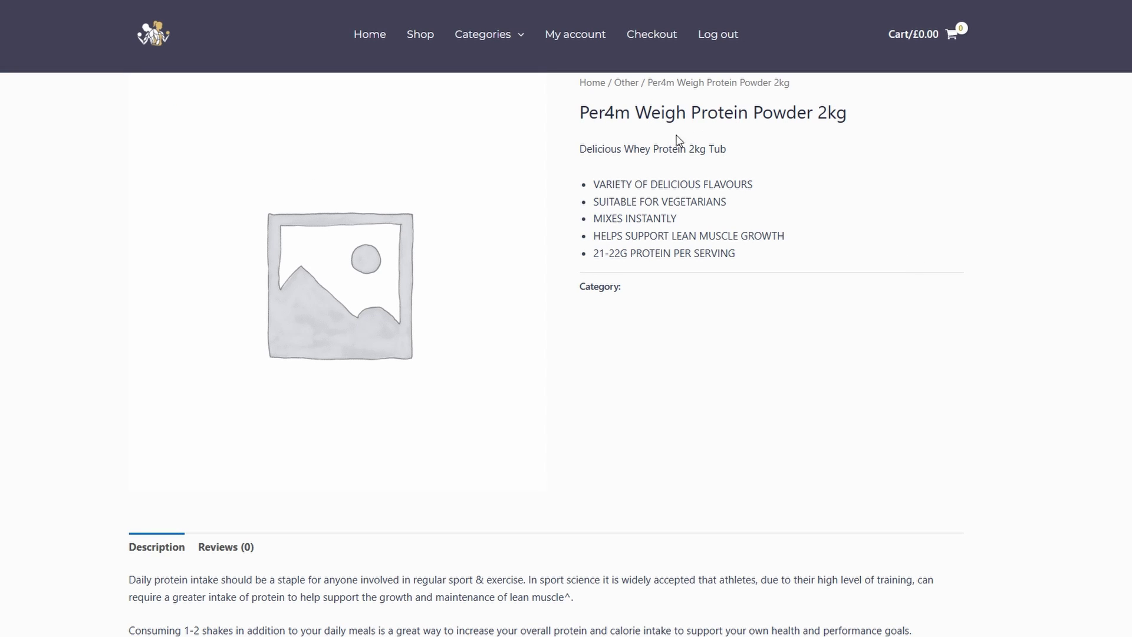
# Scroll down the product editor through the image, category and tag panels to Product data.
pyautogui.scroll(-2, 207, 462)
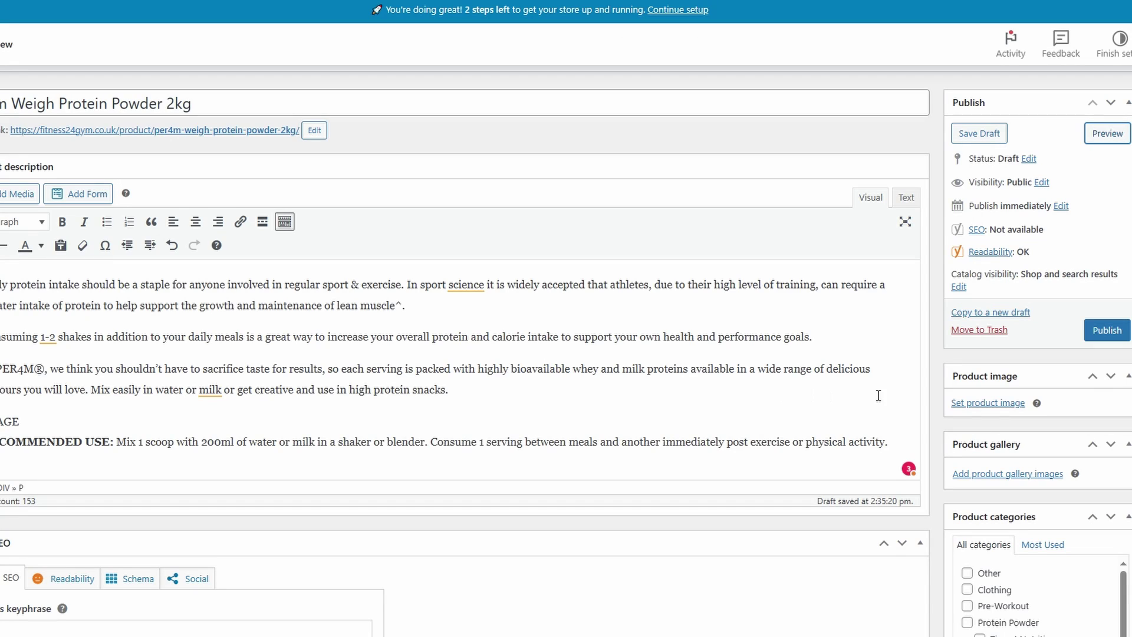
pyautogui.scroll(-7, 972, 406)
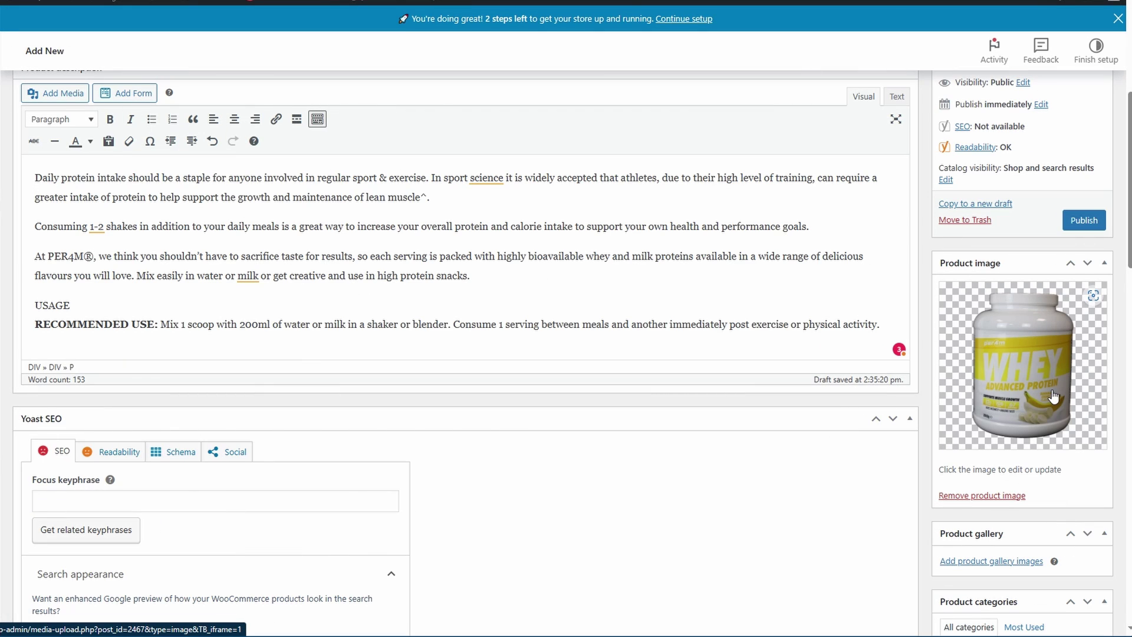
pyautogui.scroll(-8, 1053, 396)
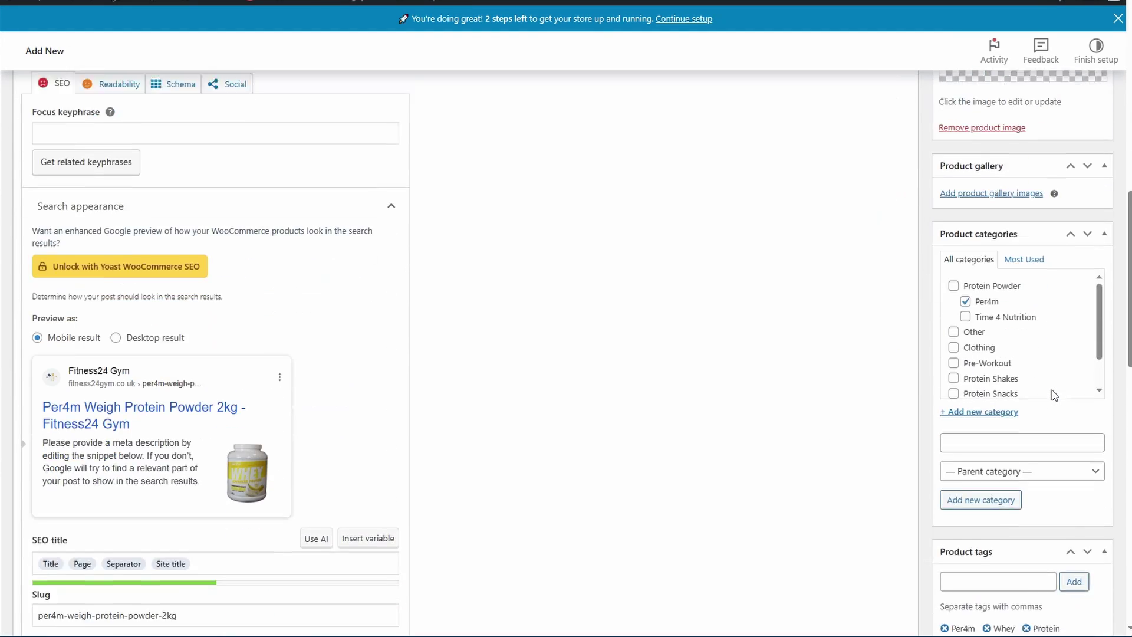
pyautogui.scroll(-10, 1052, 391)
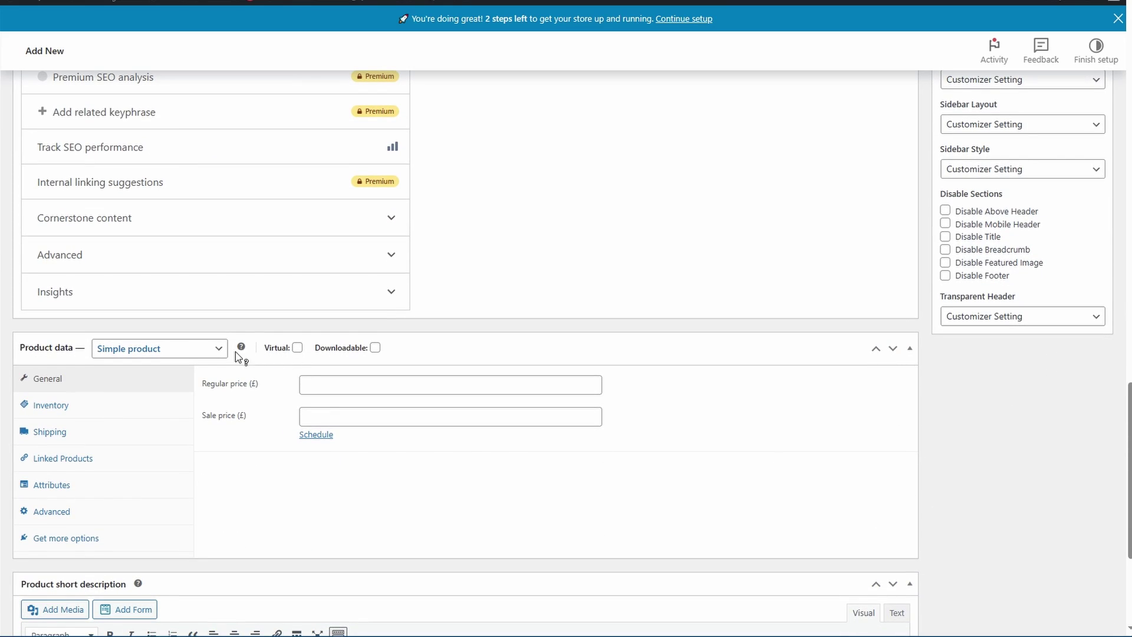
# Make the product a Variable product with Track stock quantity enabled.
pyautogui.click(208, 354)
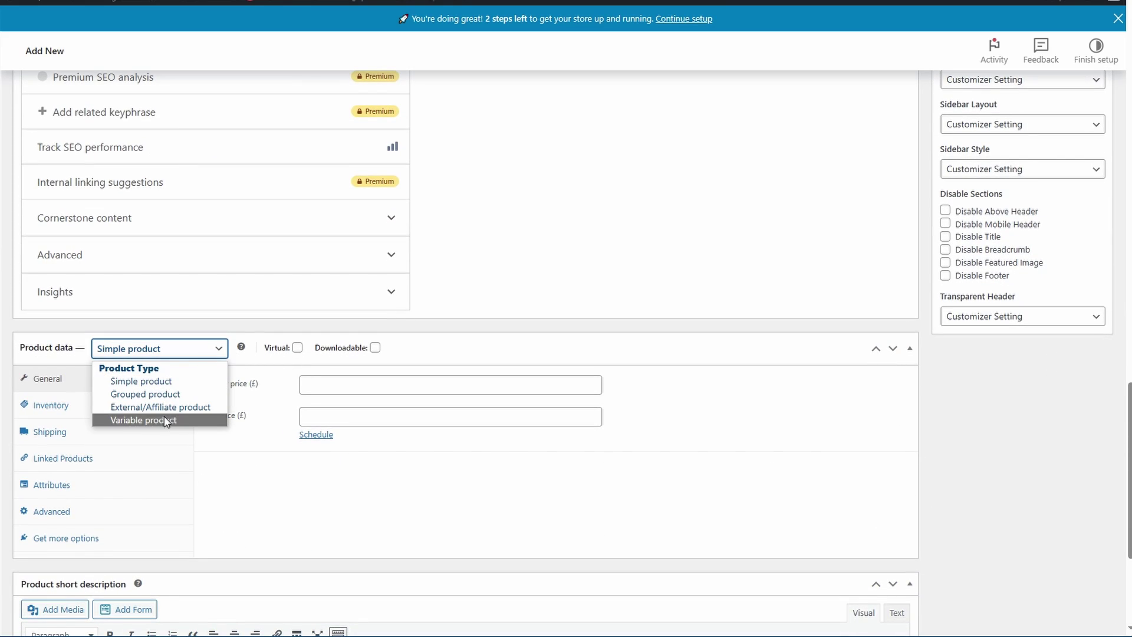
pyautogui.click(127, 419)
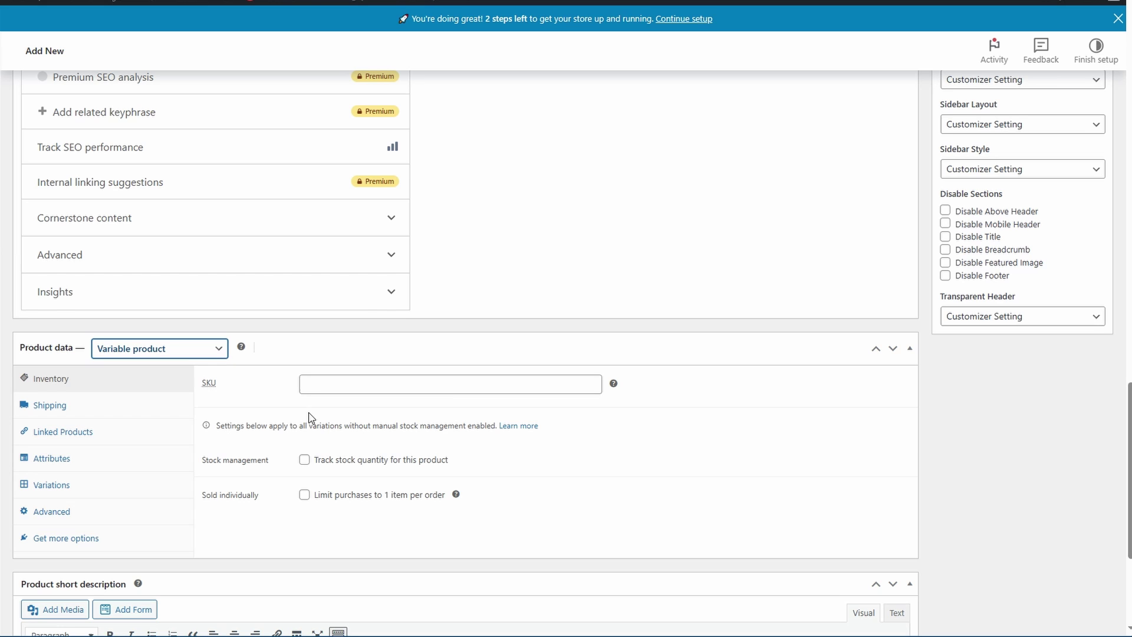
pyautogui.click(305, 461)
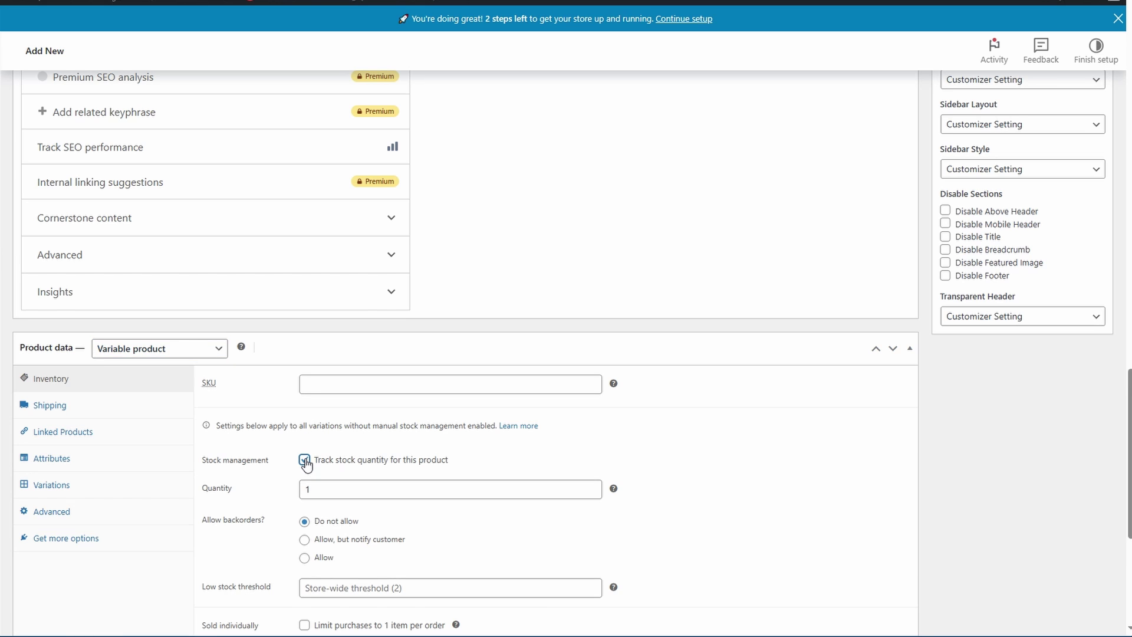
# Change the product's stock quantity from 1 to 3.
pyautogui.scroll(-2, 305, 463)
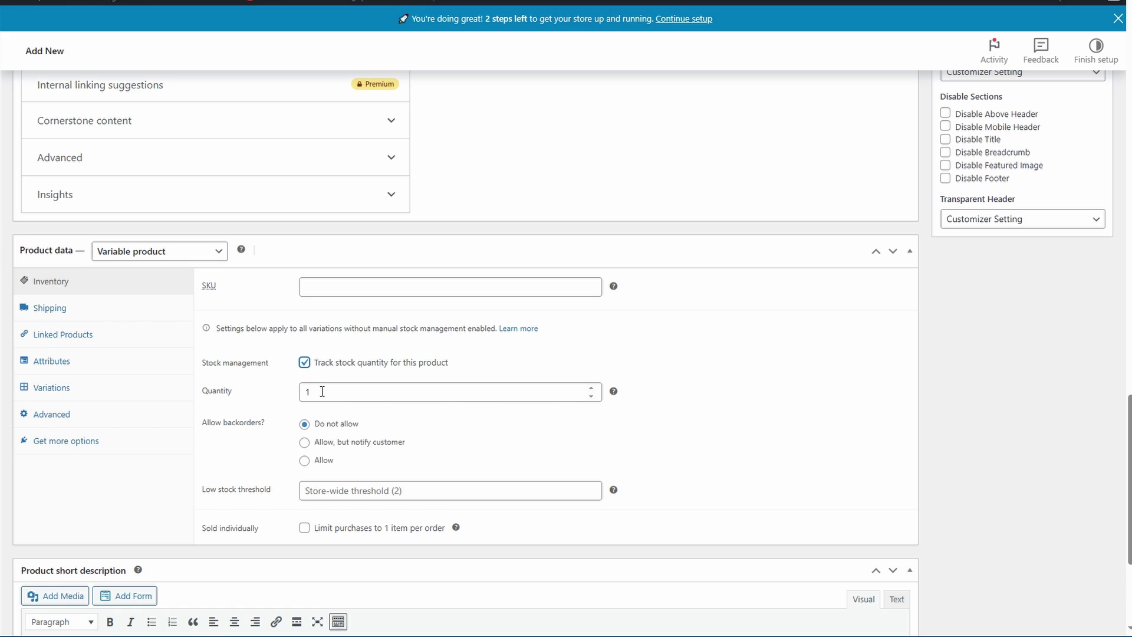
pyautogui.moveTo(322, 392); pyautogui.dragTo(294, 393)
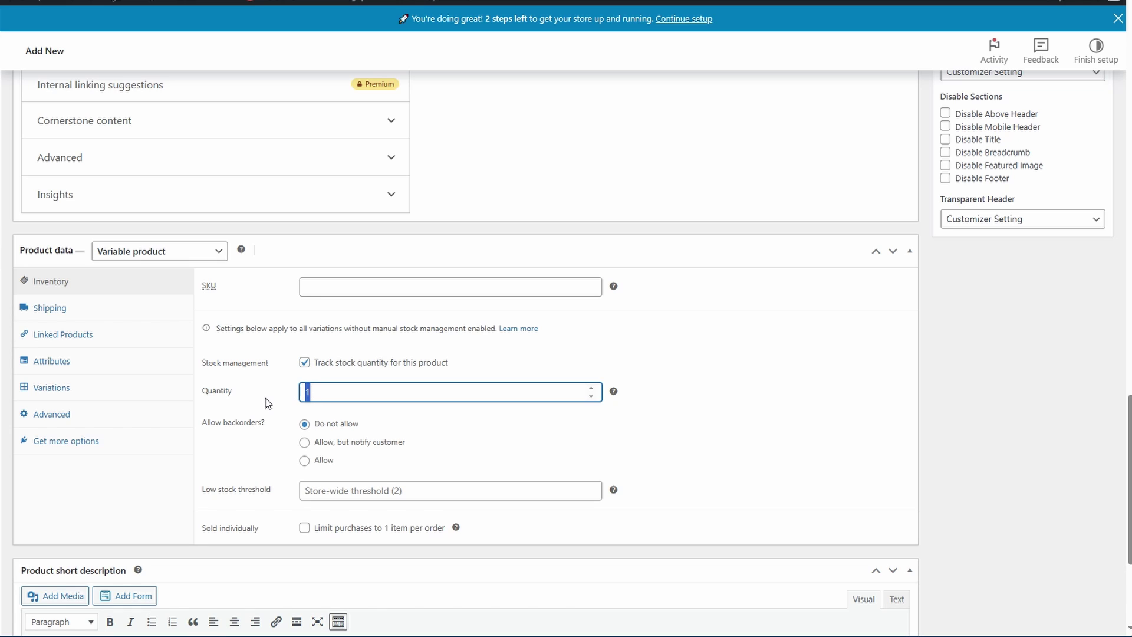
pyautogui.click(341, 391)
pyautogui.press('BackSpace')
pyautogui.write('3')
pyautogui.click(773, 426)
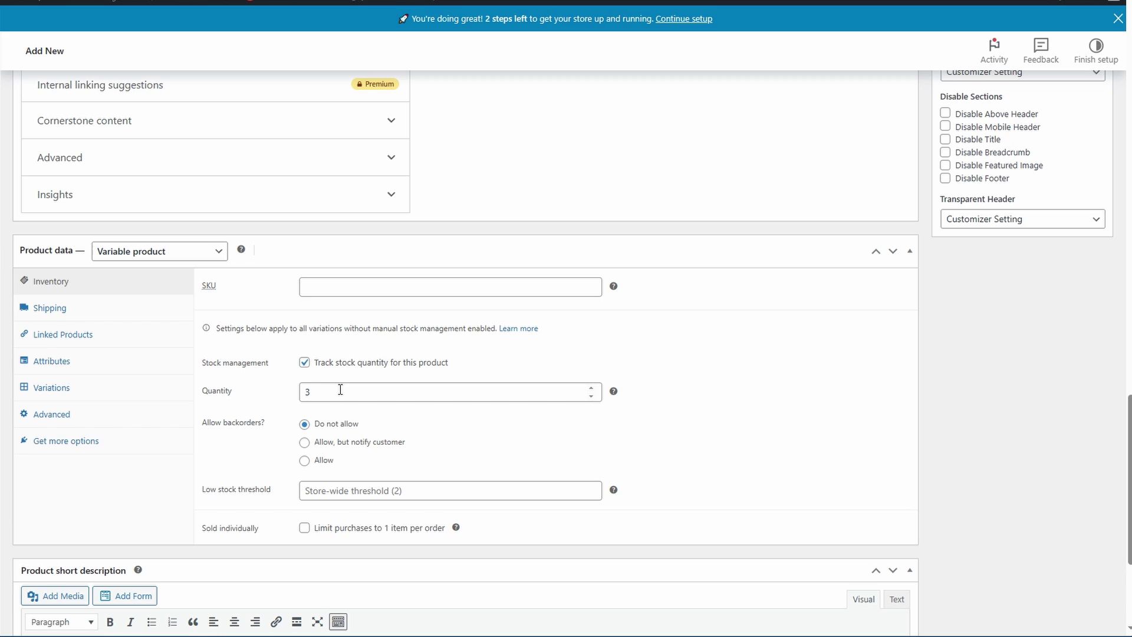
# Add a new custom product attribute named Flavour.
pyautogui.click(65, 363)
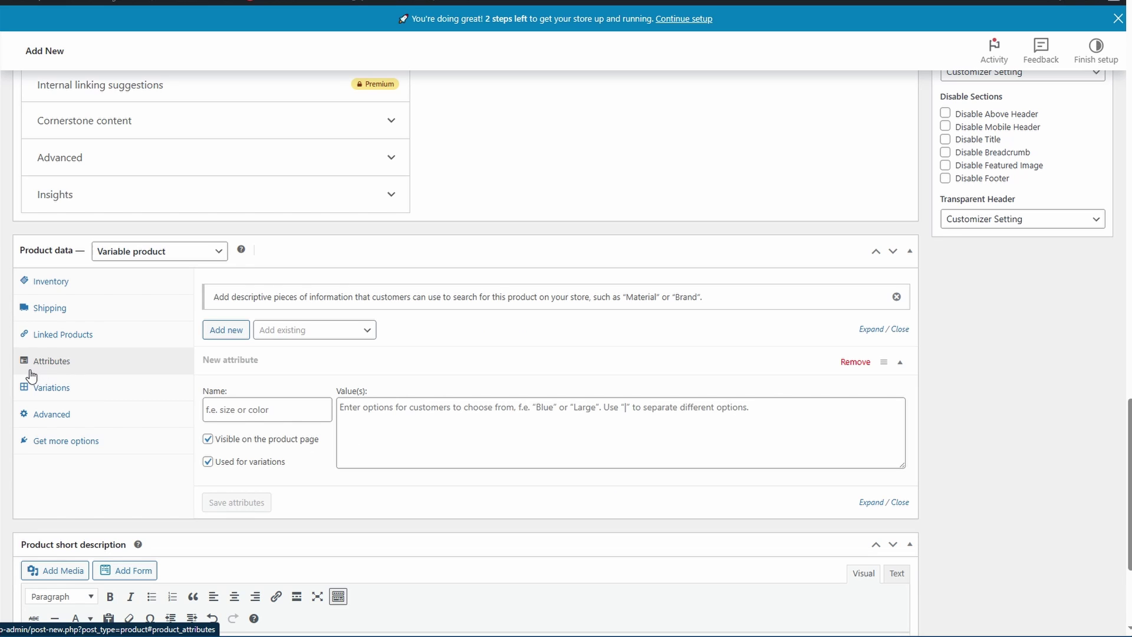
pyautogui.click(253, 413)
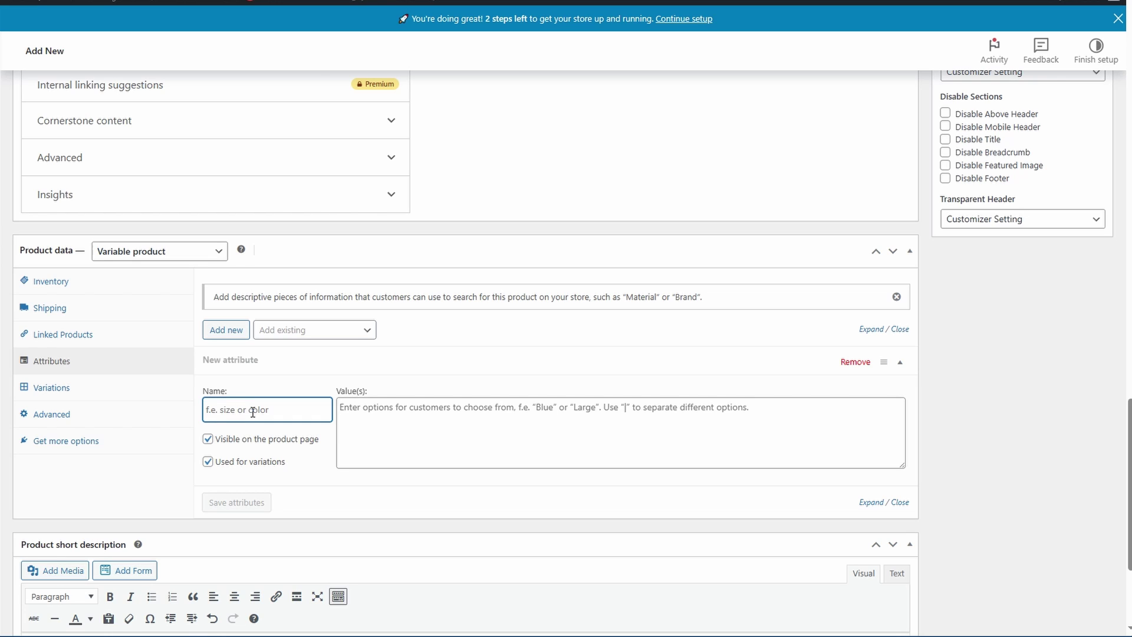
pyautogui.write('Flavour')
pyautogui.hotkey('ctrl', 'a')
pyautogui.write('Size')
pyautogui.hotkey('ctrl', 'z')
pyautogui.press('Tab')
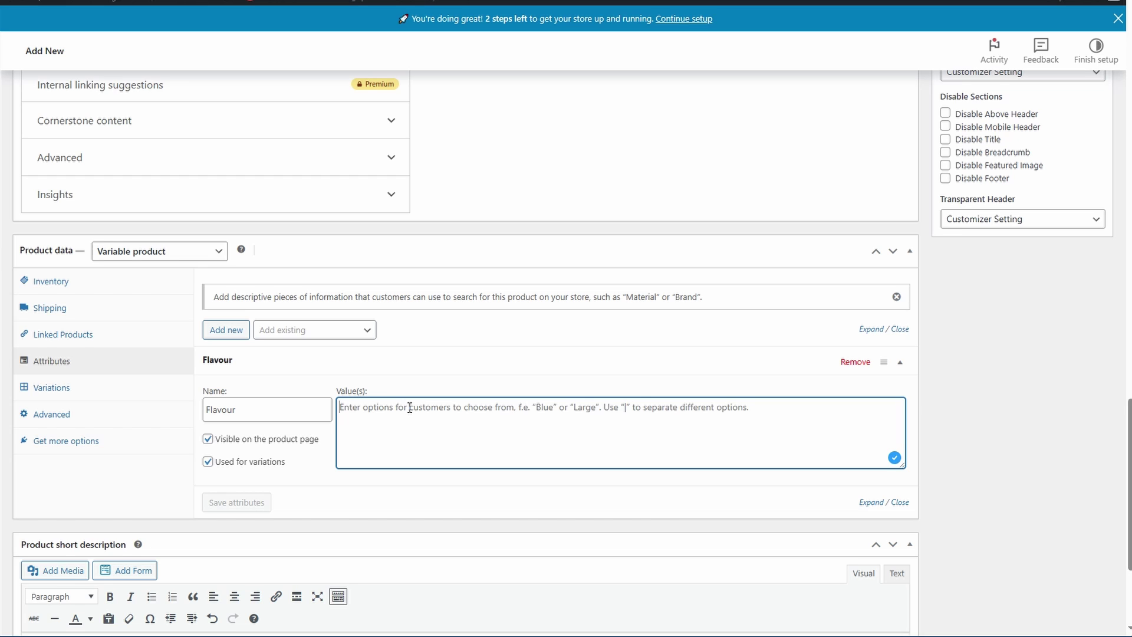
# Paste the twelve pipe-separated flavours as Flavour values and save the attribute.
pyautogui.write('Flavour |')
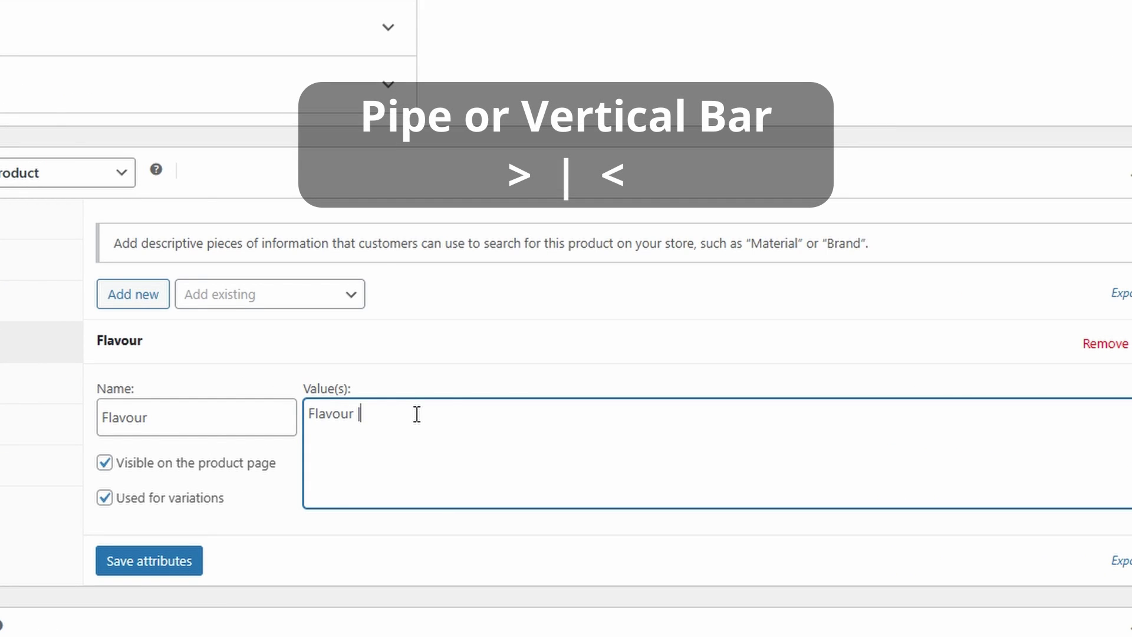
pyautogui.write(' Flavour')
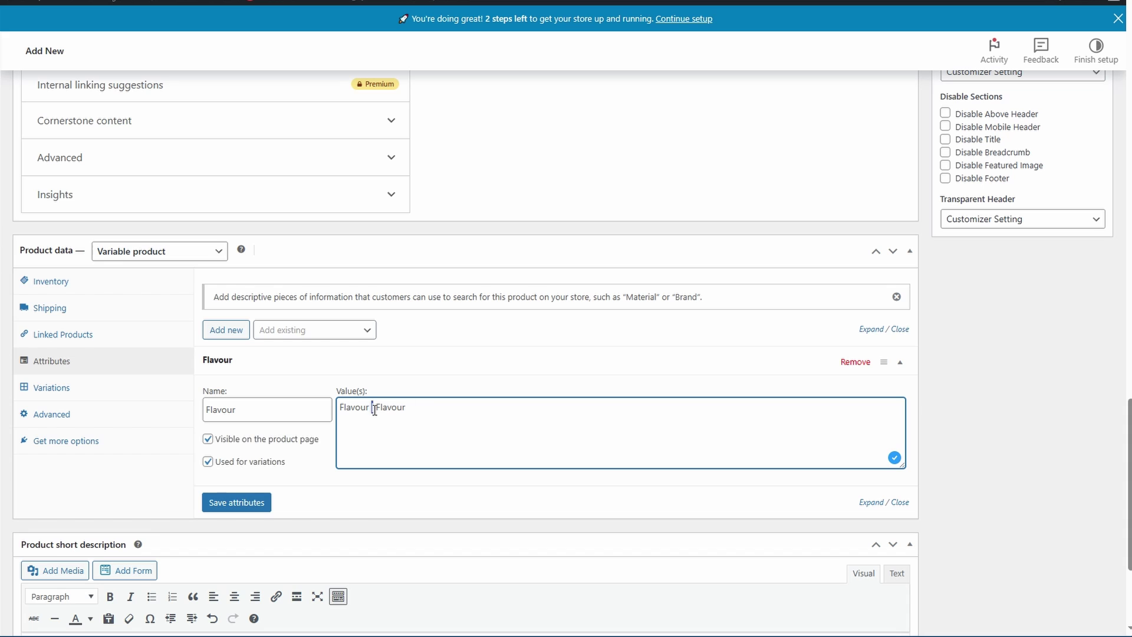
pyautogui.hotkey('ctrl', 'a')
pyautogui.write('Banana Creme | Blueberry Muffin | Chocolate Orange | Chocolate Pistachio | Cinnamon Donut | Coconut Creme | Double Chocolate | Fluffy Marshmallow | Lemon Cheesecake | Minty Chocolate | Strawberry Creme | White Chocolate Hazelnut')
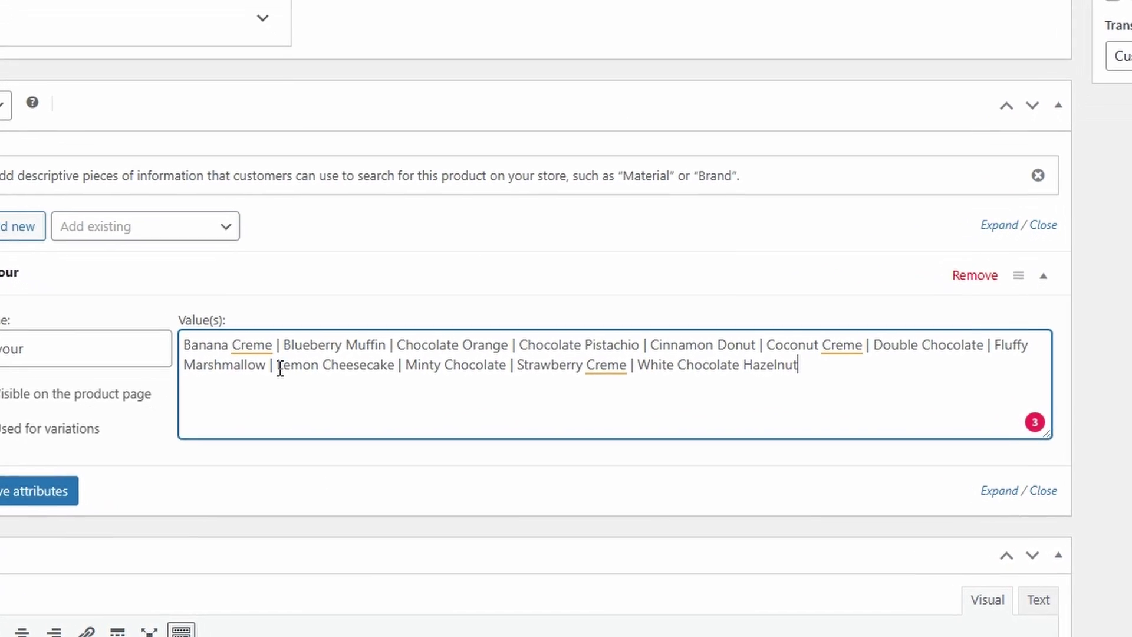
pyautogui.doubleClick(277, 345)
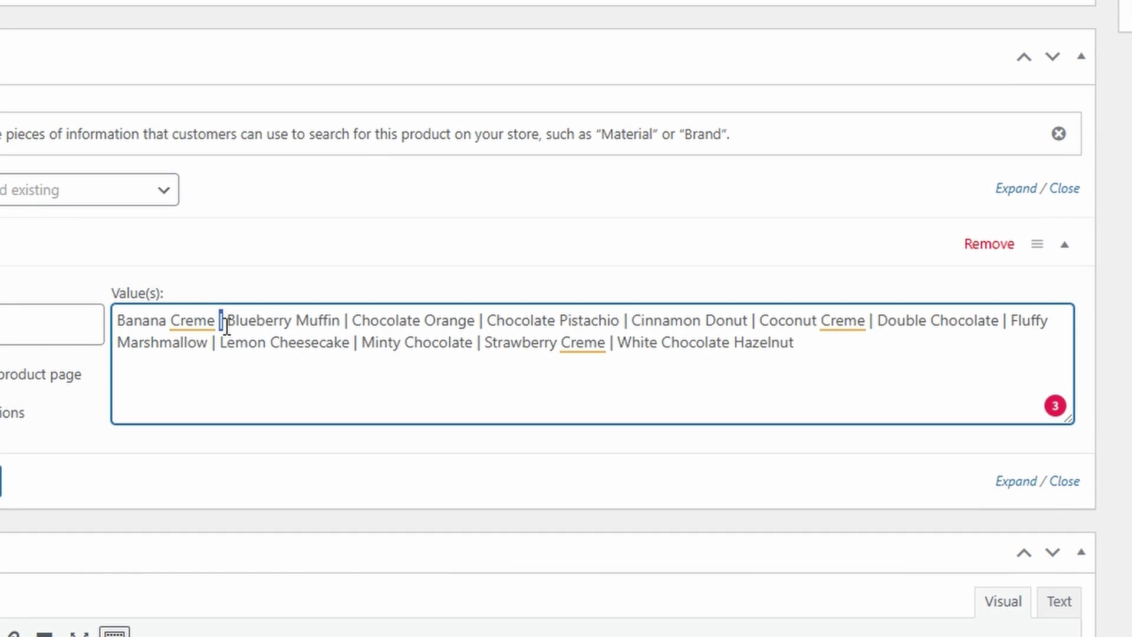
pyautogui.click(254, 403)
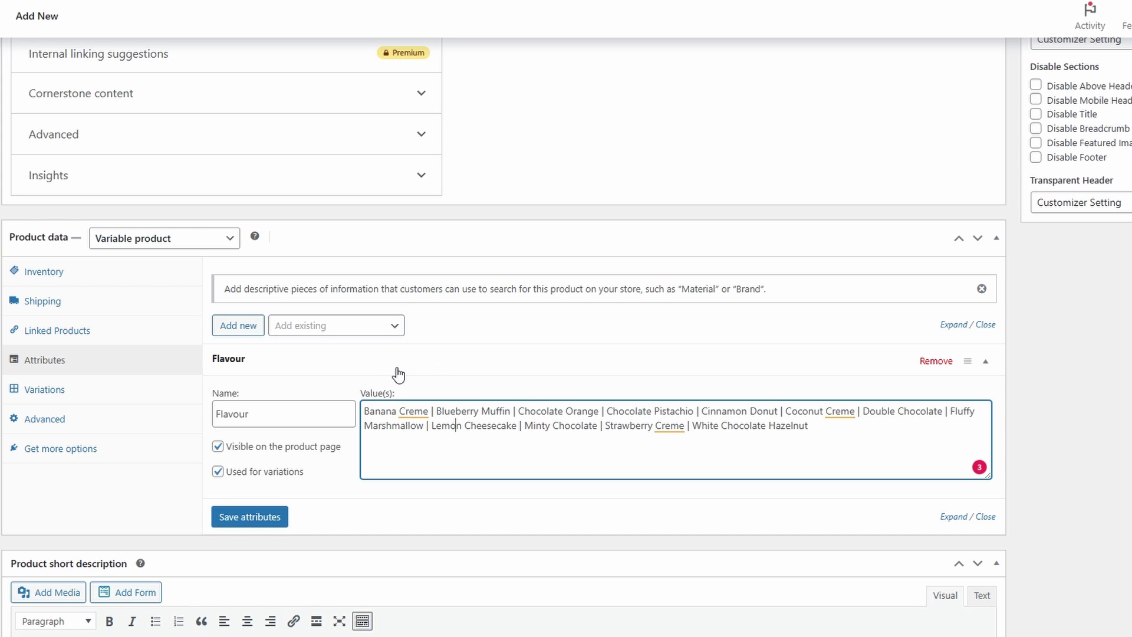
pyautogui.click(244, 530)
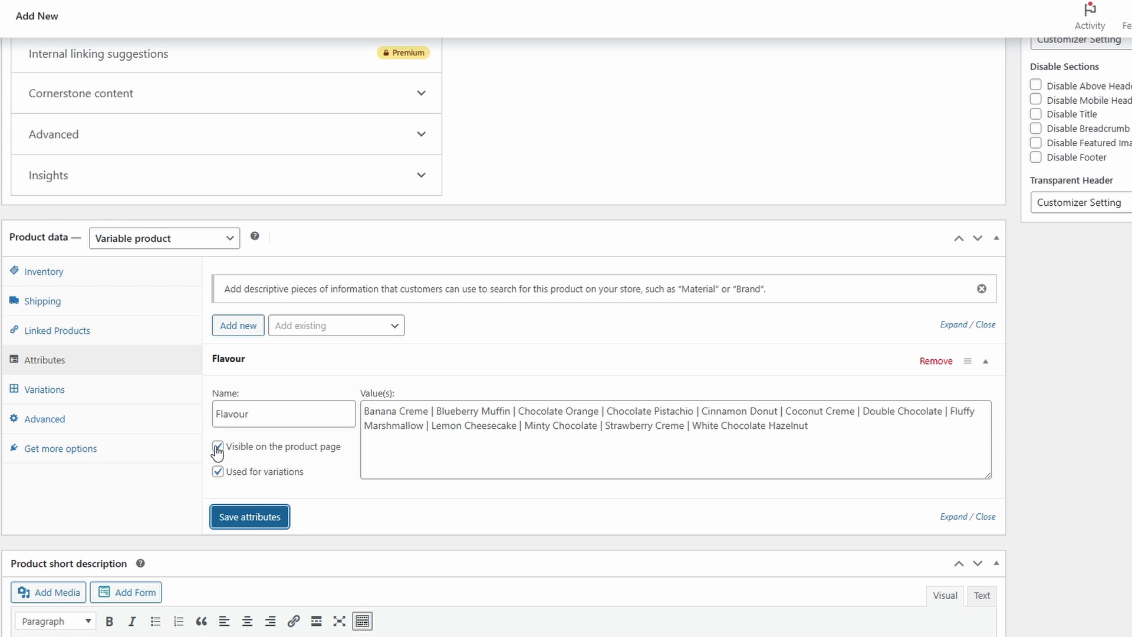
pyautogui.click(231, 446)
# Preview the product and check Additional information lists Weight 2 kg and all twelve flavours.
pyautogui.scroll(15, 1000, 402)
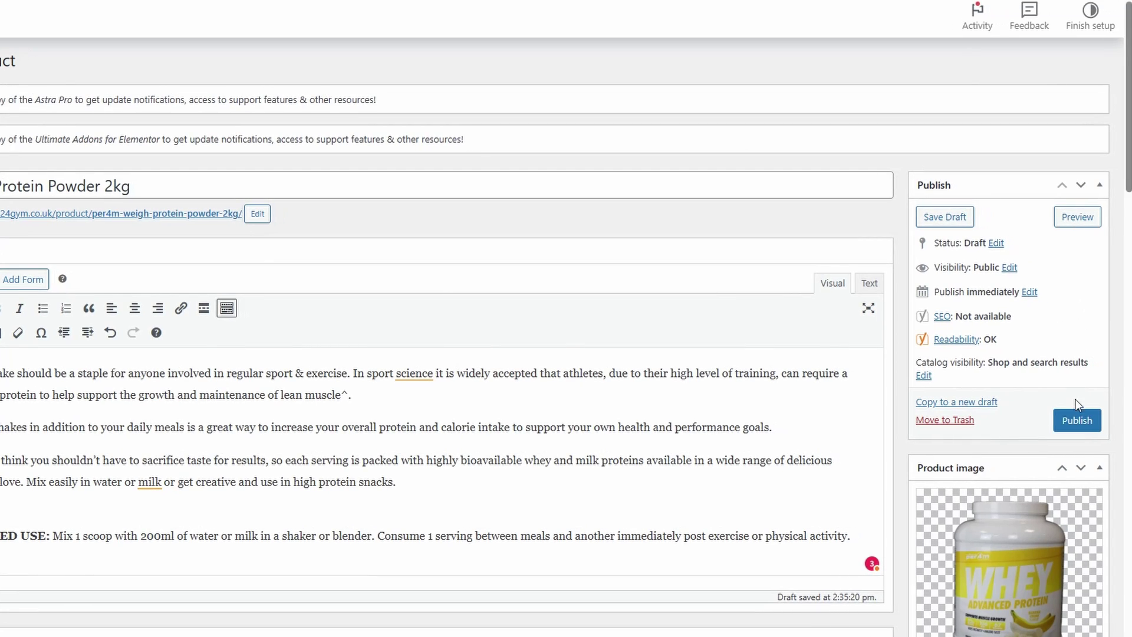
pyautogui.click(1094, 214)
pyautogui.click(260, 344)
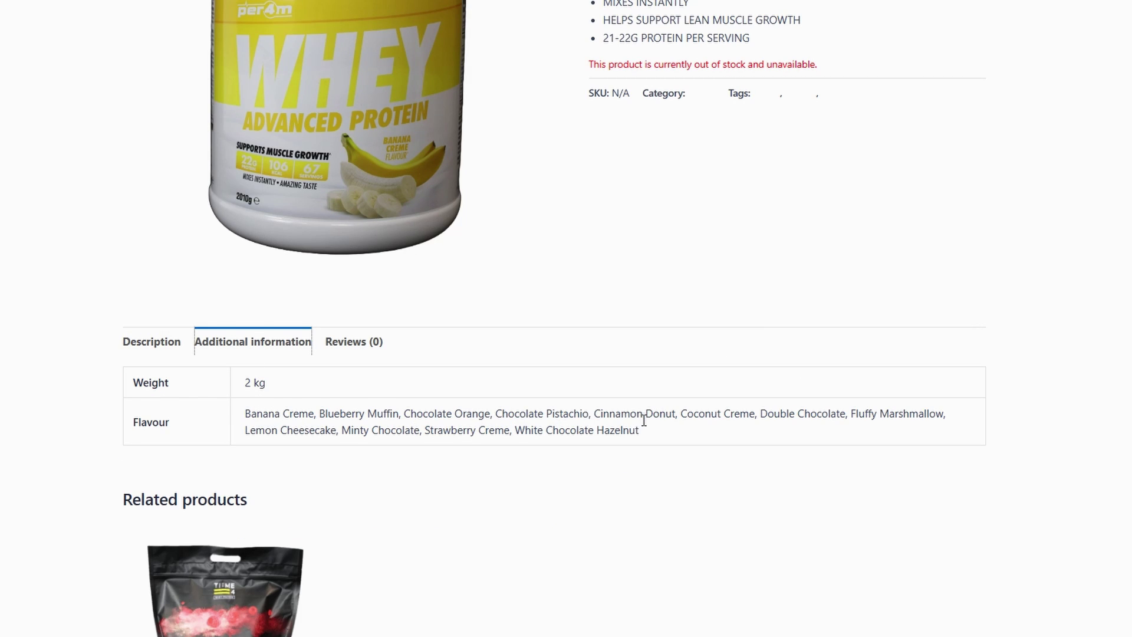
# Untick Visible on the product page for Flavour and save the attributes.
pyautogui.hotkey('ctrl', 'w')
pyautogui.scroll(-20, 271, 295)
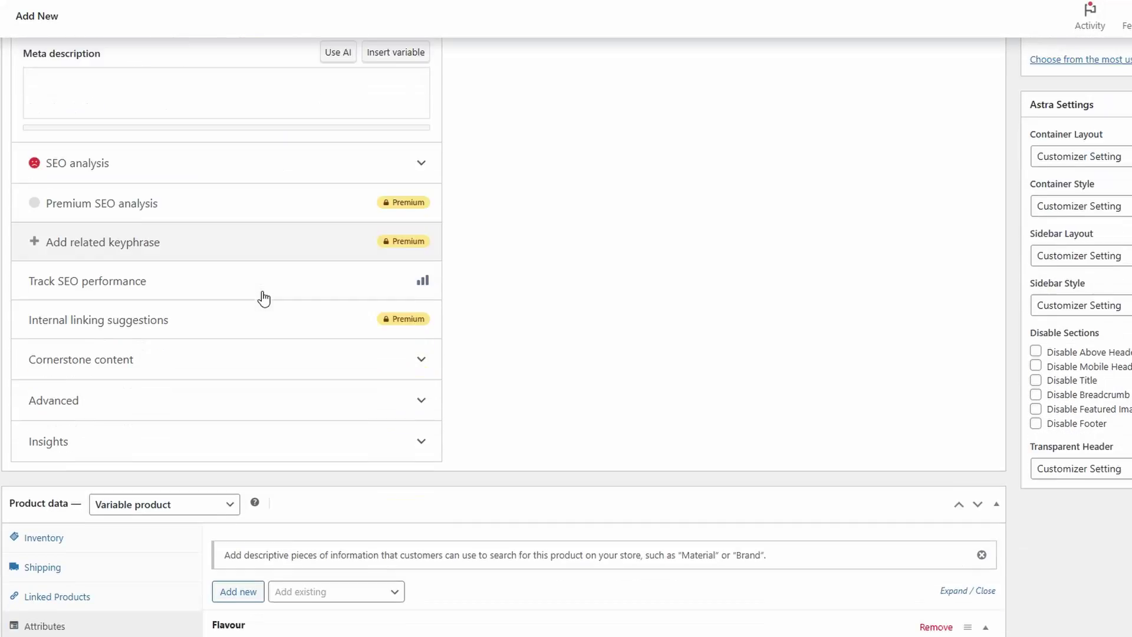
pyautogui.scroll(-6, 263, 295)
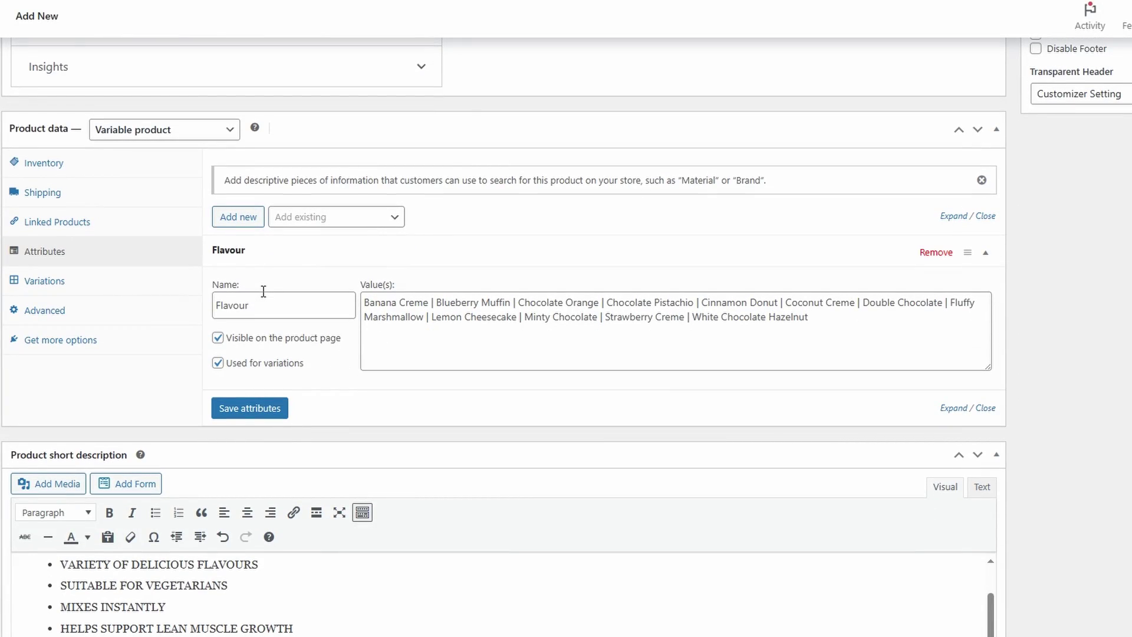
pyautogui.click(218, 338)
pyautogui.click(240, 407)
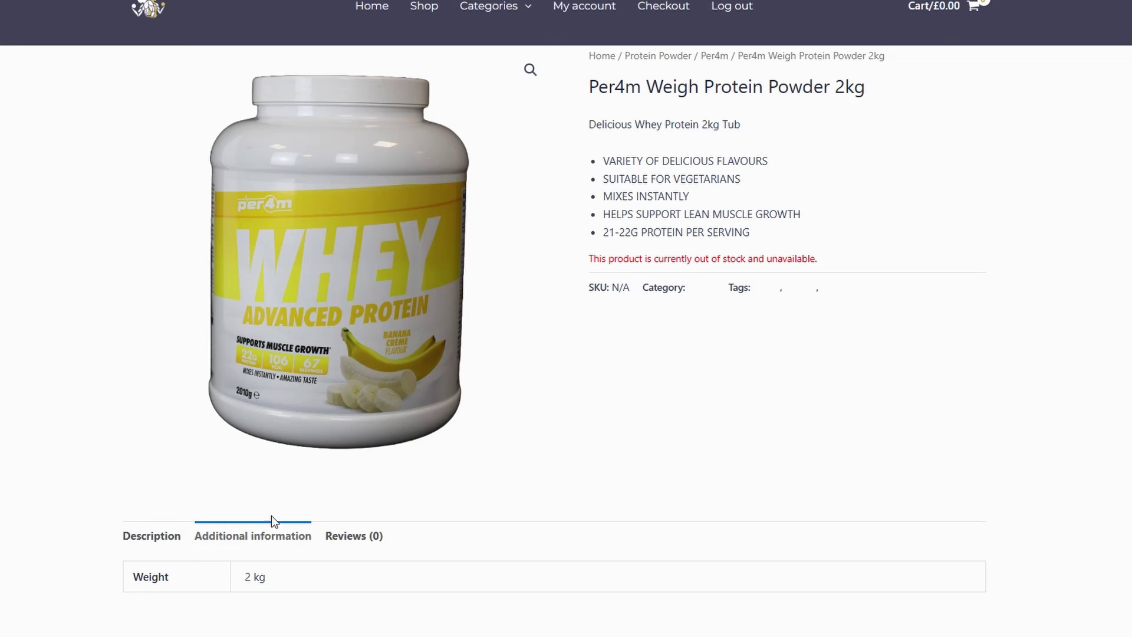
# Generate twelve flavour variations, #2469 to #2480, from the Variations tab.
pyautogui.scroll(-2, 246, 480)
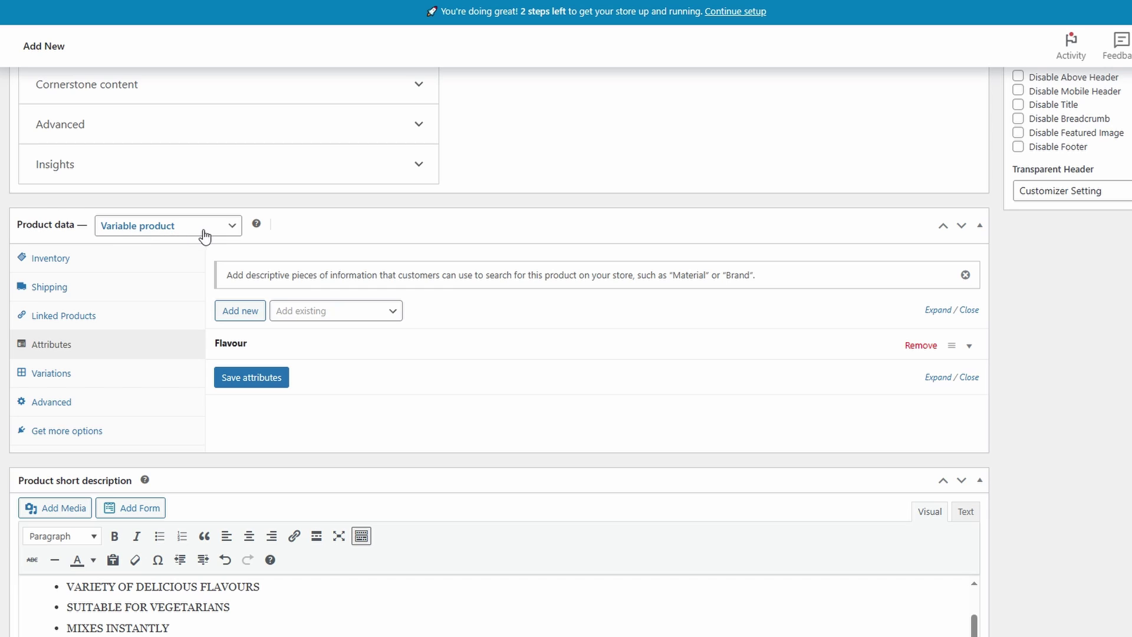
pyautogui.click(51, 373)
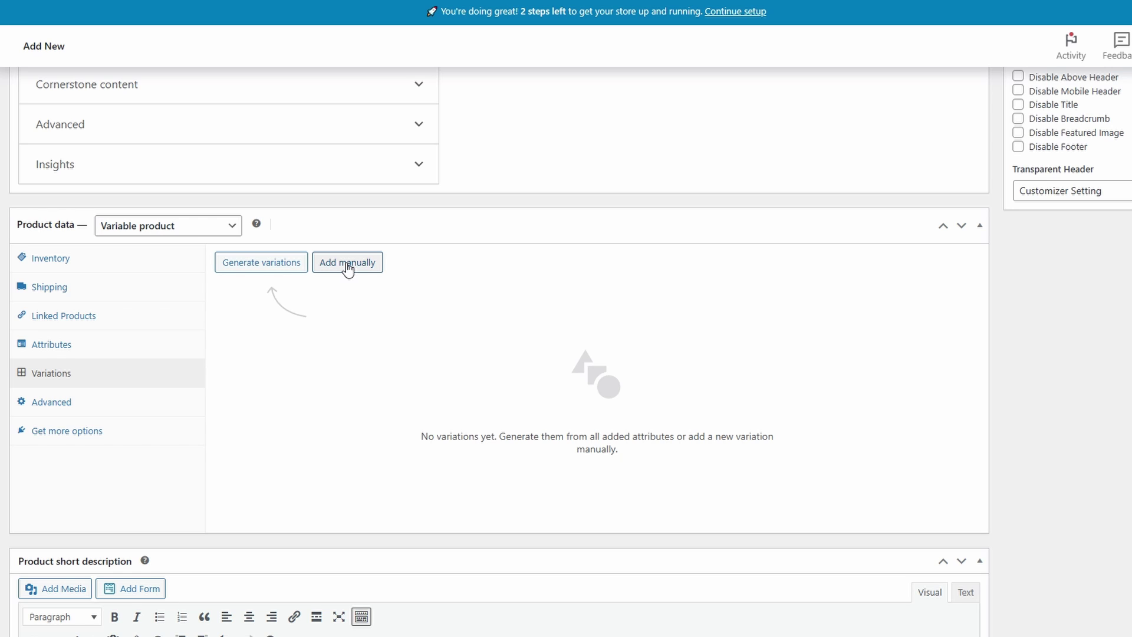
pyautogui.click(261, 262)
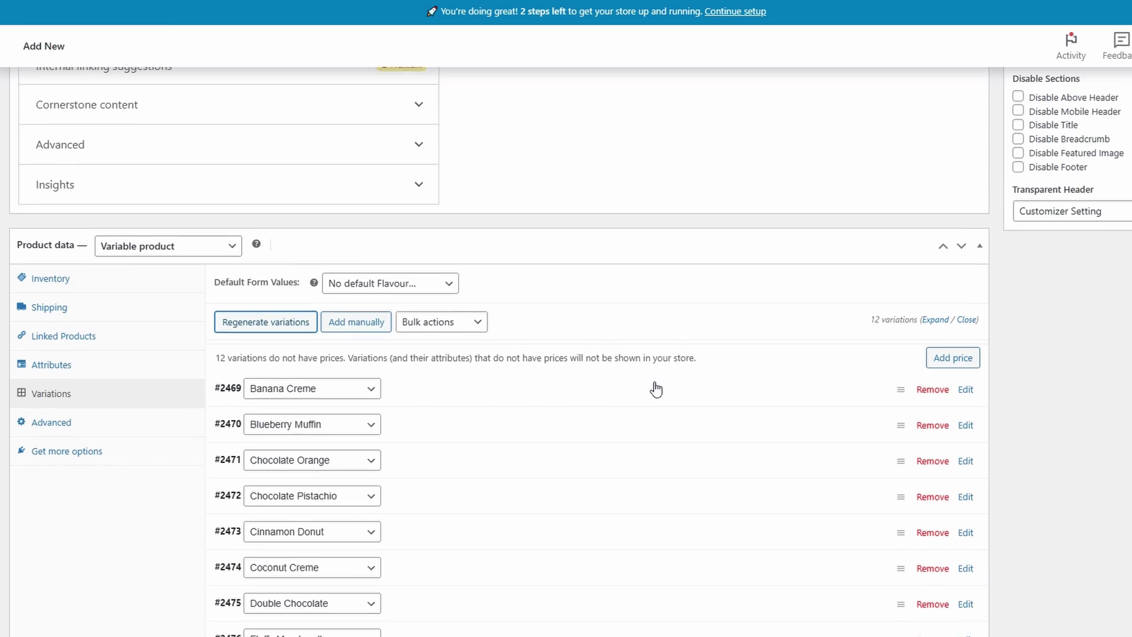
pyautogui.scroll(-2, 652, 387)
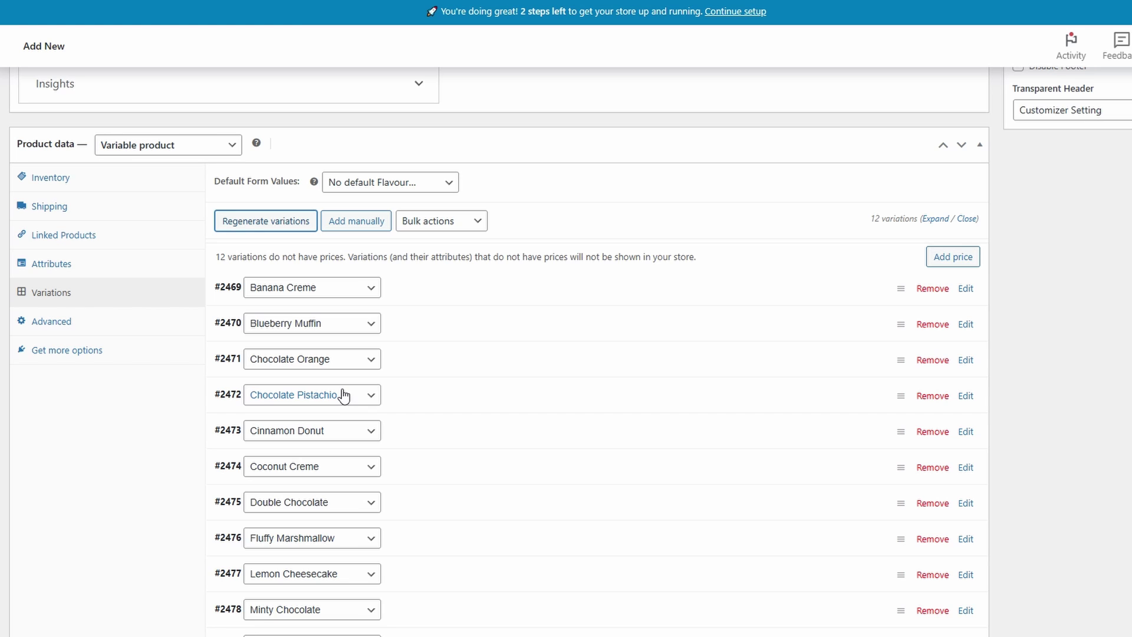
pyautogui.scroll(-2, 344, 395)
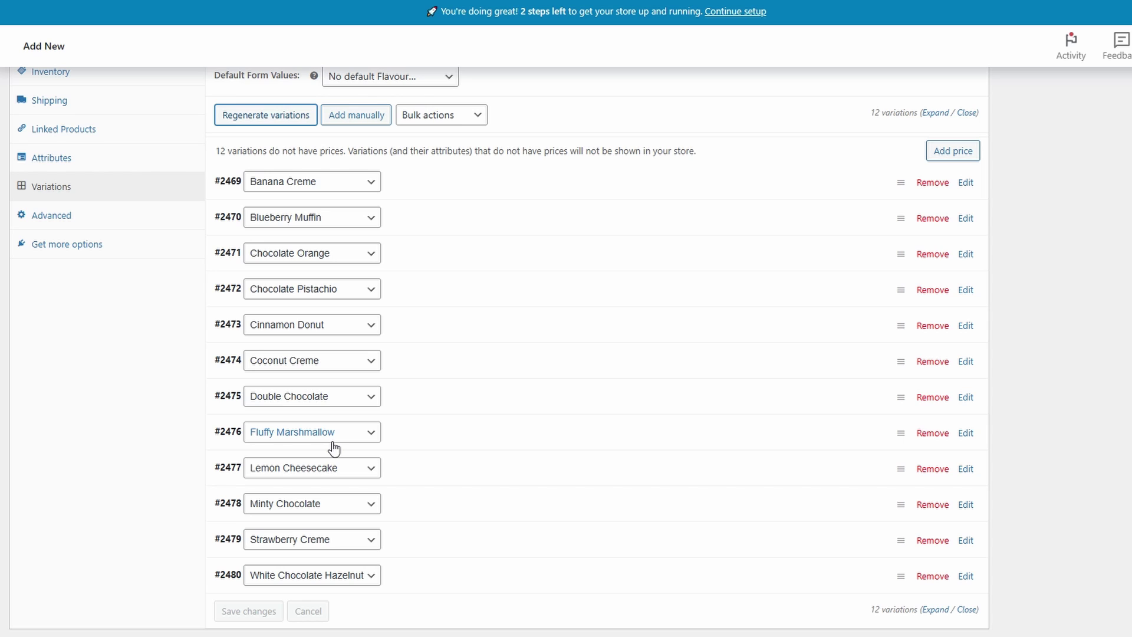
pyautogui.scroll(15, 331, 442)
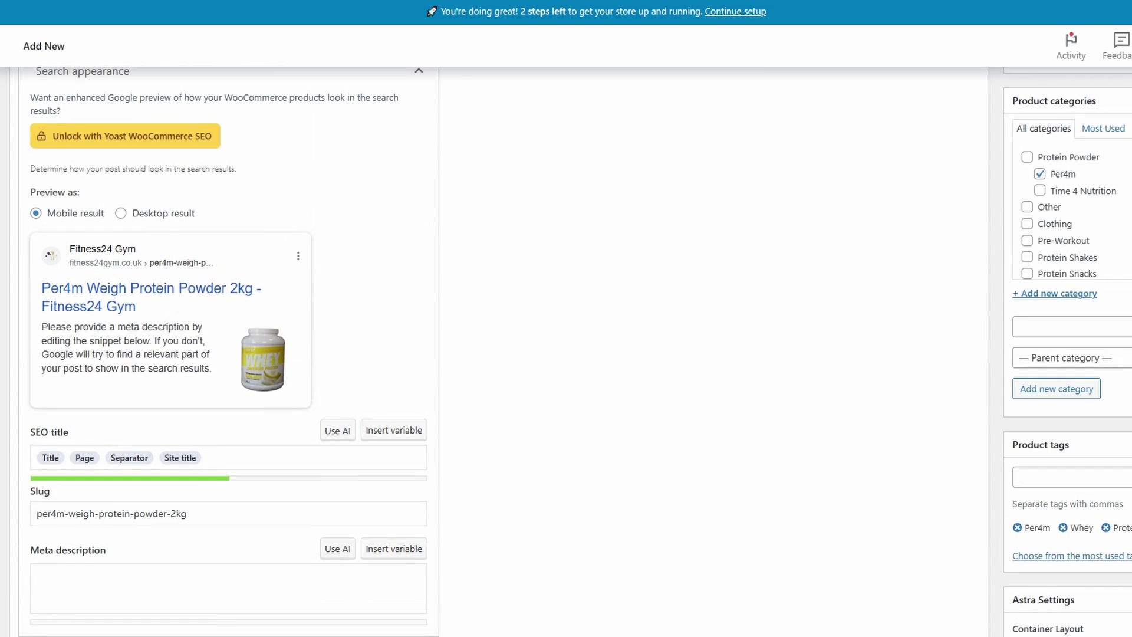
pyautogui.scroll(5, 566, 354)
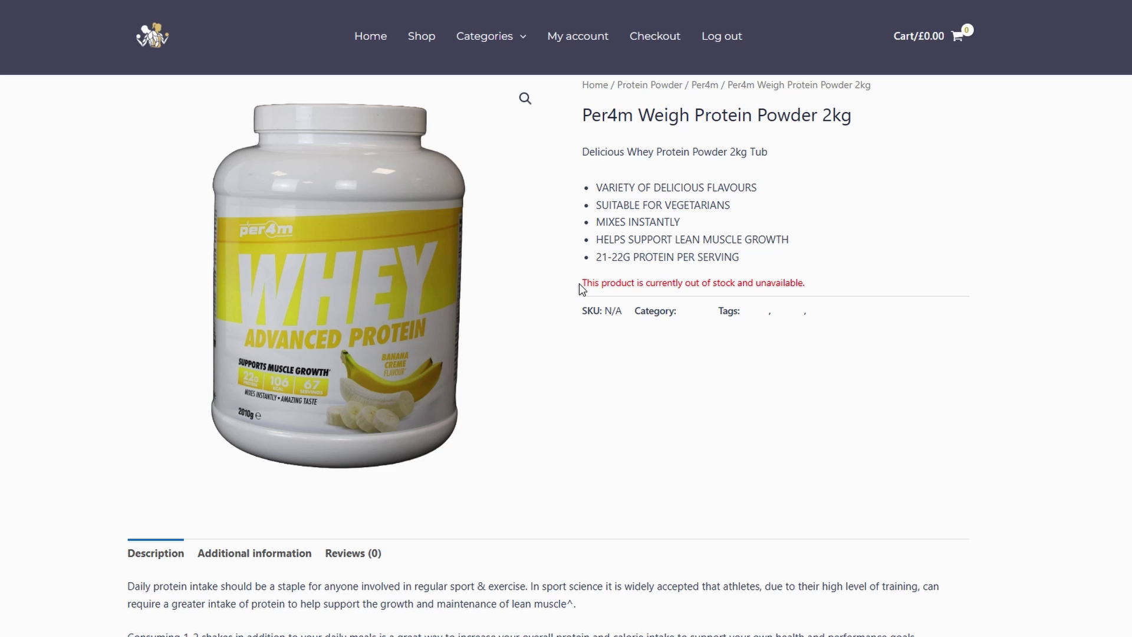
pyautogui.moveTo(579, 283); pyautogui.dragTo(805, 283)
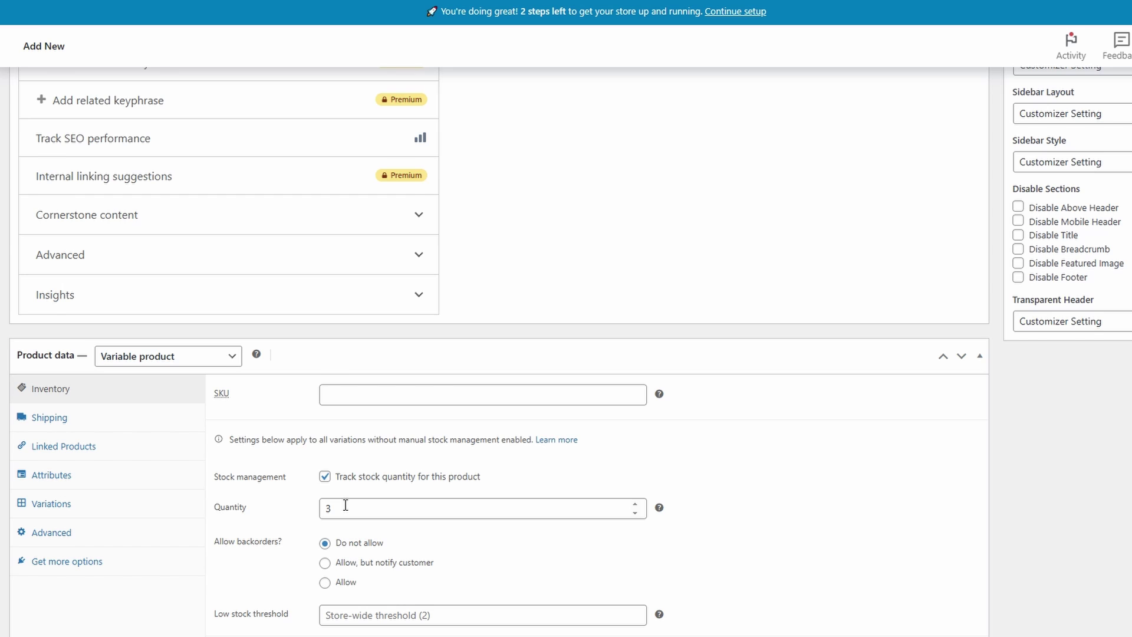
pyautogui.scroll(-2, 346, 505)
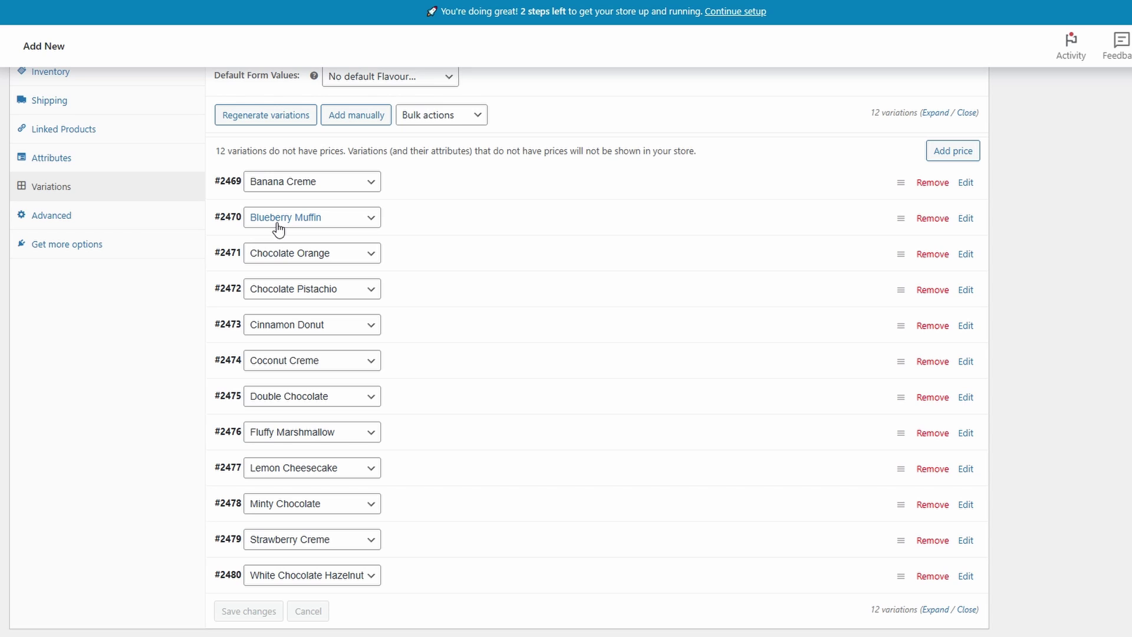
# Inspect the Banana Creme variation's details, toggling Manage stock on and back off.
pyautogui.scroll(2, 91, 190)
pyautogui.click(35, 177)
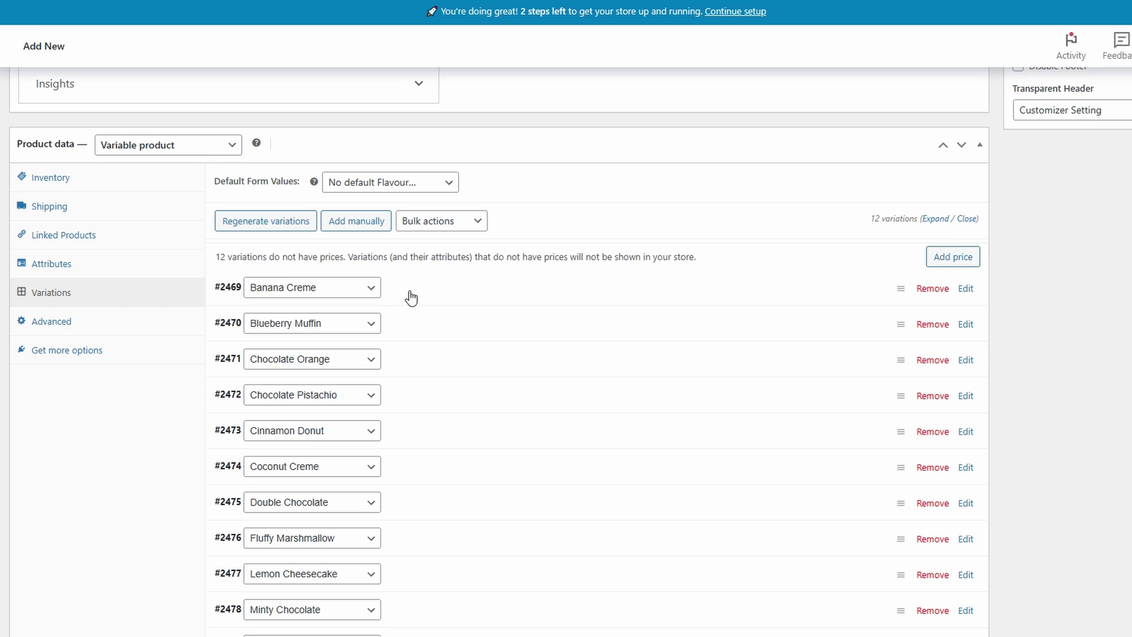
pyautogui.click(492, 299)
pyautogui.scroll(-2, 493, 300)
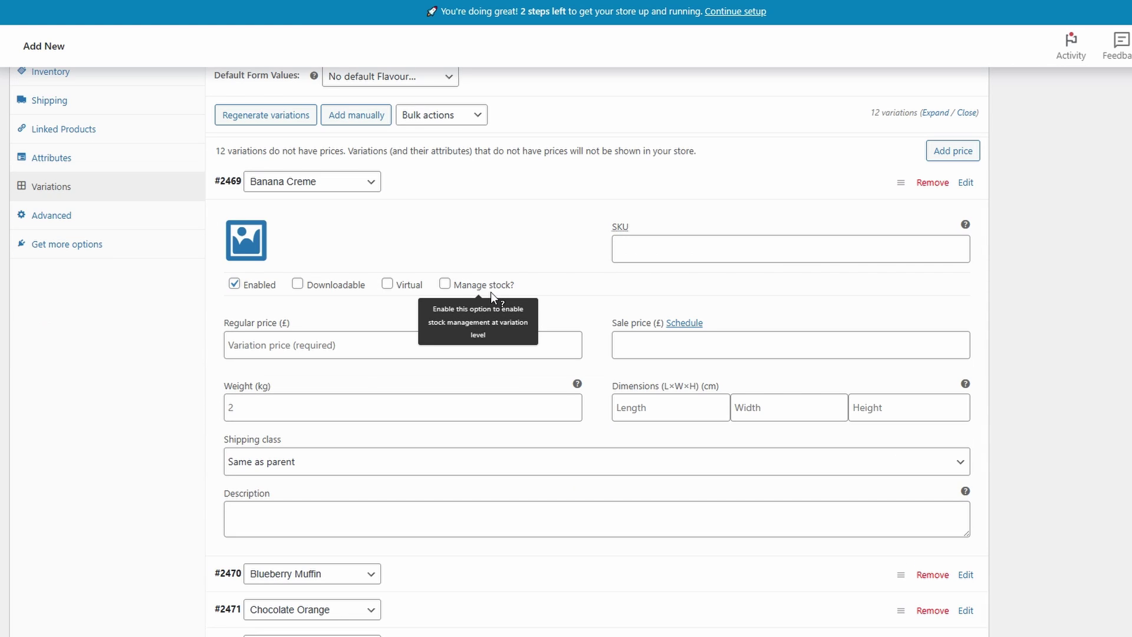
pyautogui.click(446, 285)
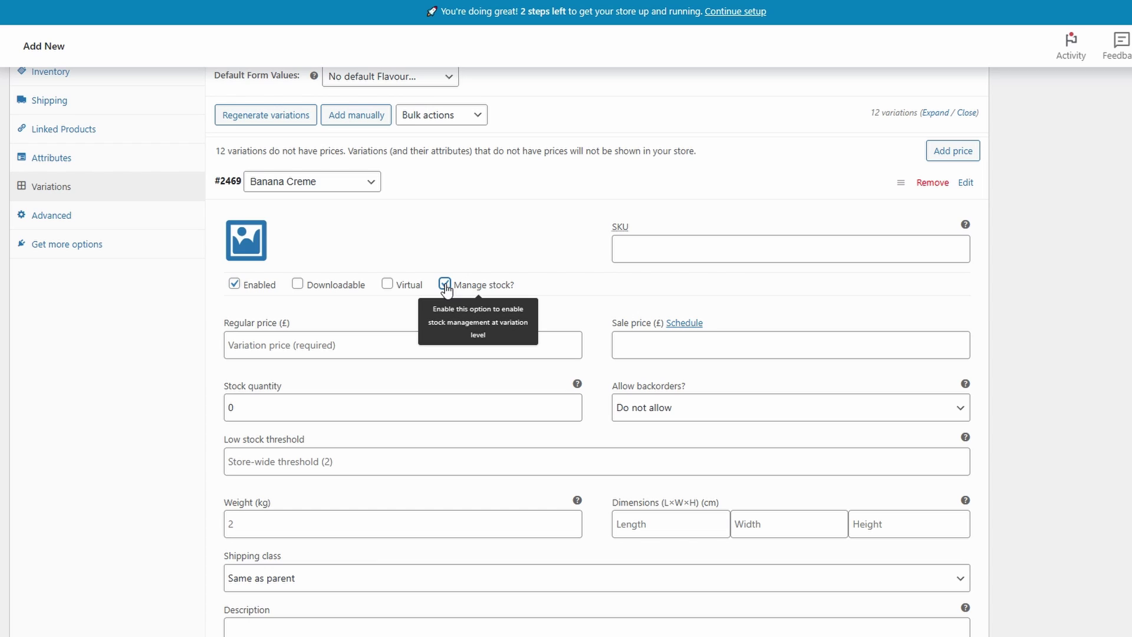
pyautogui.click(445, 285)
pyautogui.scroll(2, 474, 295)
pyautogui.click(475, 295)
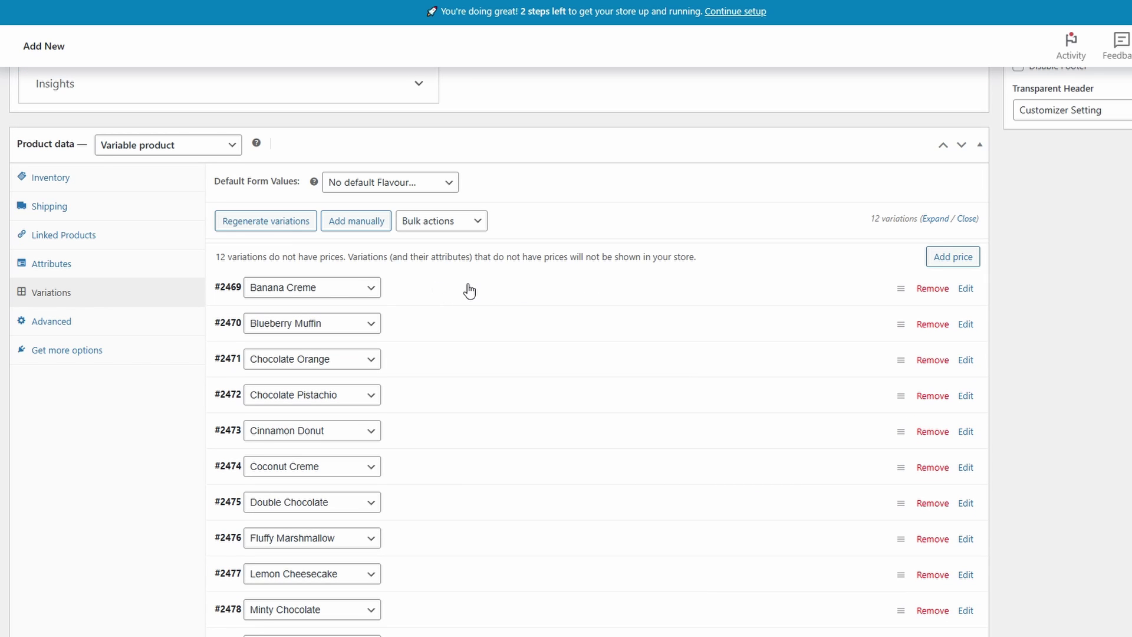
pyautogui.click(469, 290)
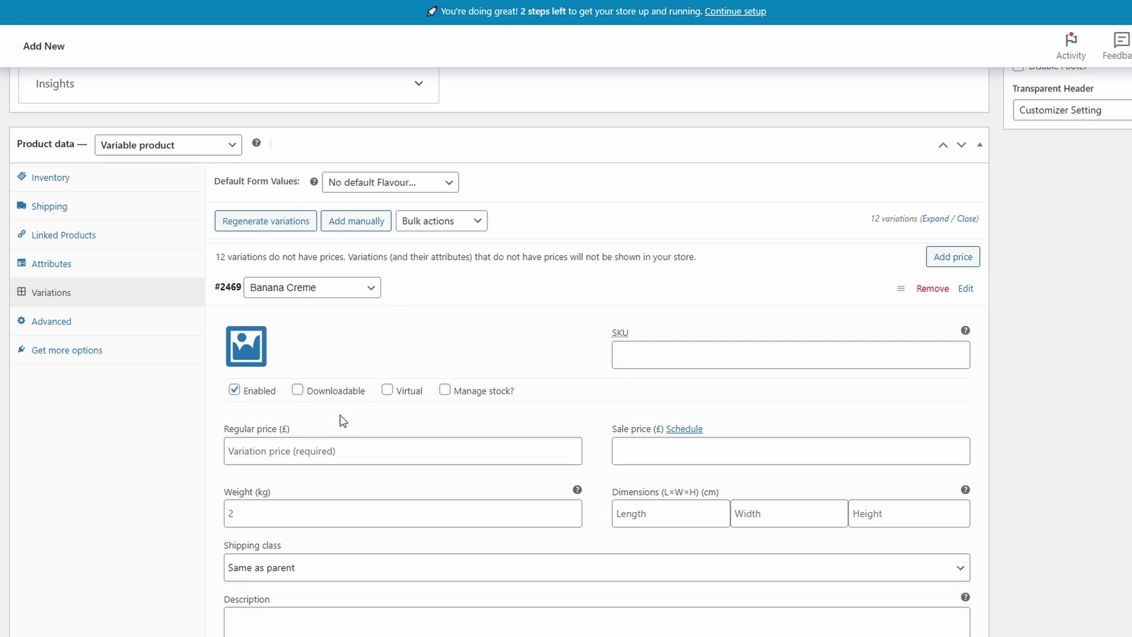
pyautogui.click(478, 290)
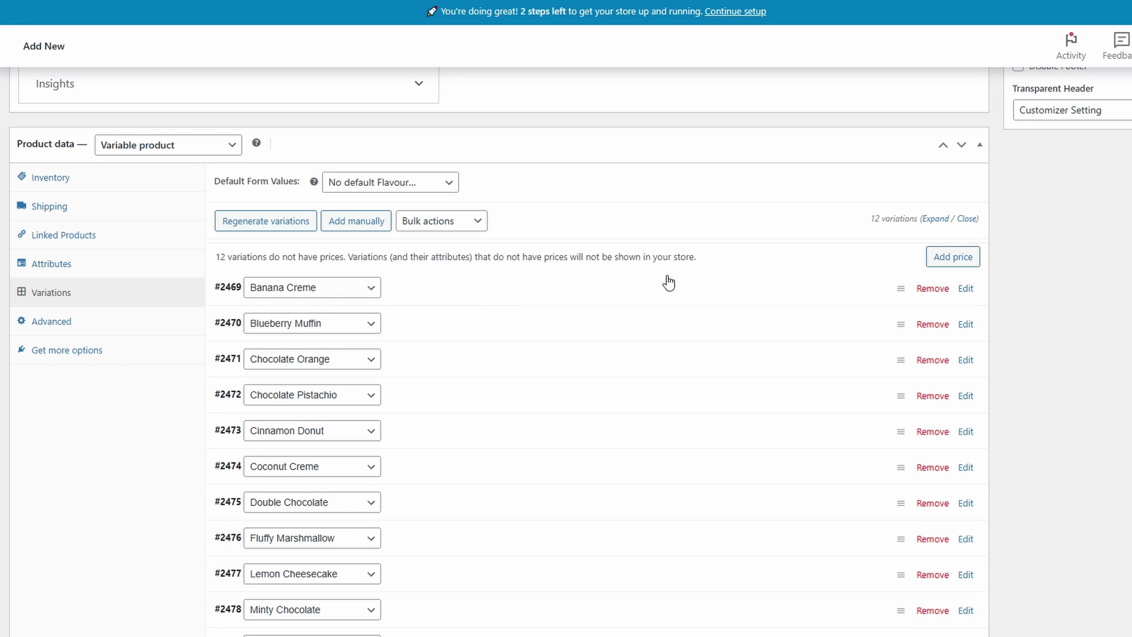
# Set a regular price of 59.99 on all twelve variations at once.
pyautogui.click(936, 265)
pyautogui.write('59.99')
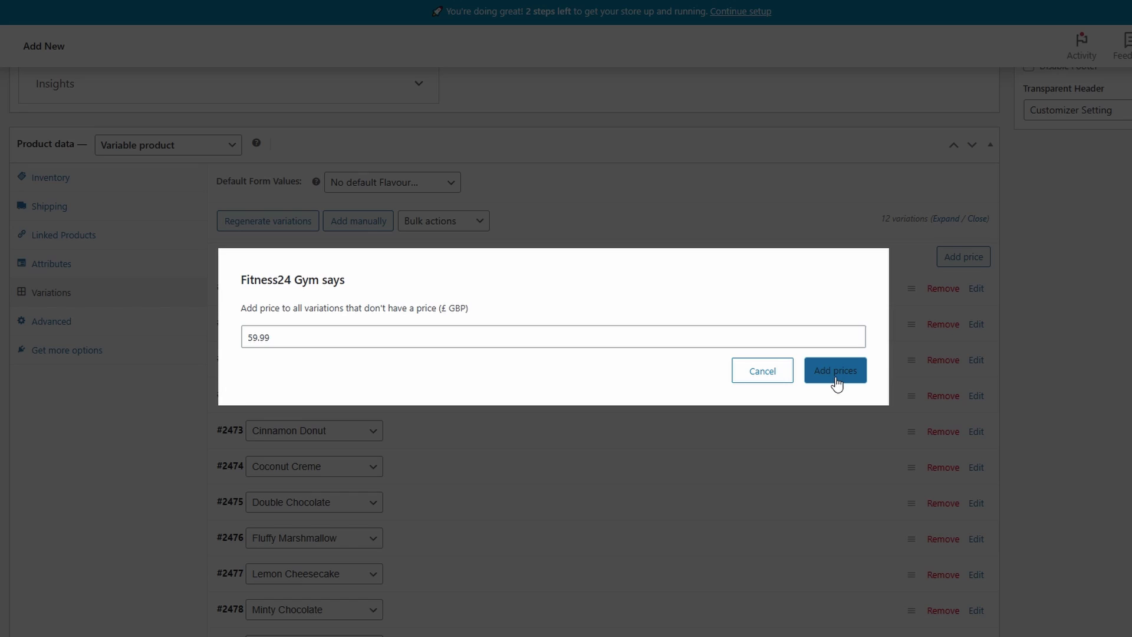
pyautogui.click(836, 378)
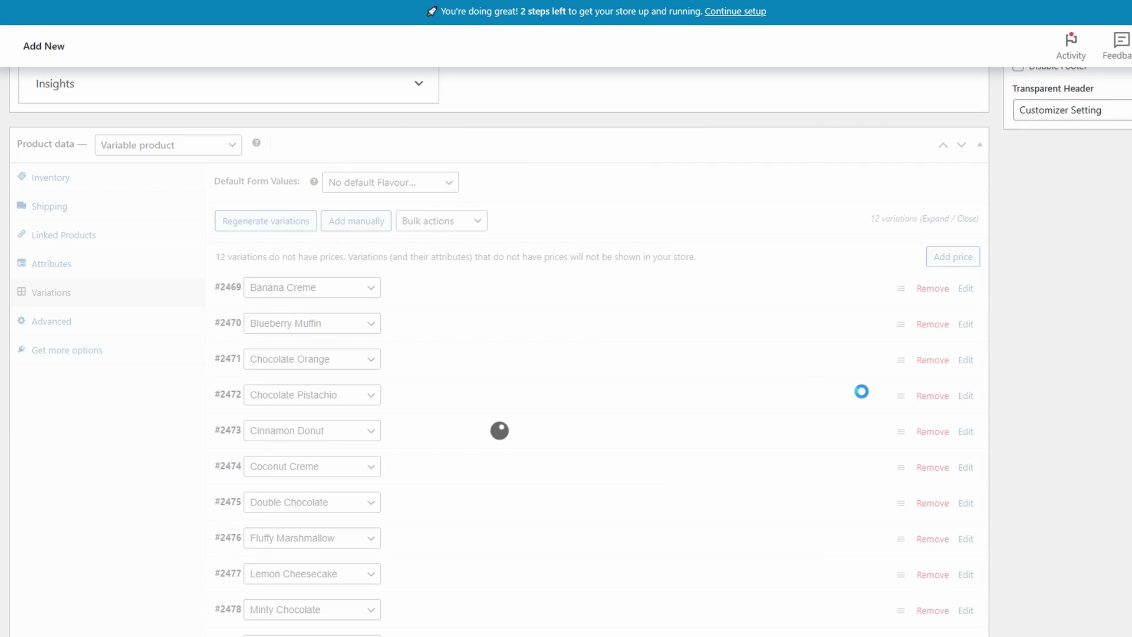
# Enable Manage stock on Banana Creme with a stock quantity of 10.
pyautogui.click(484, 282)
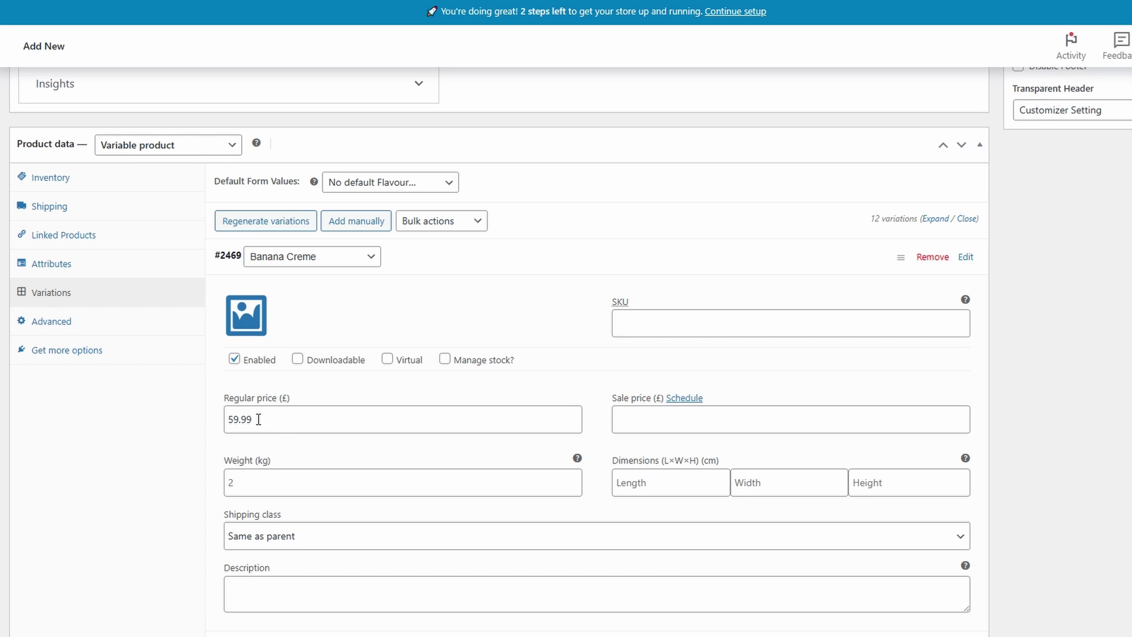
pyautogui.click(445, 360)
pyautogui.scroll(-2, 253, 376)
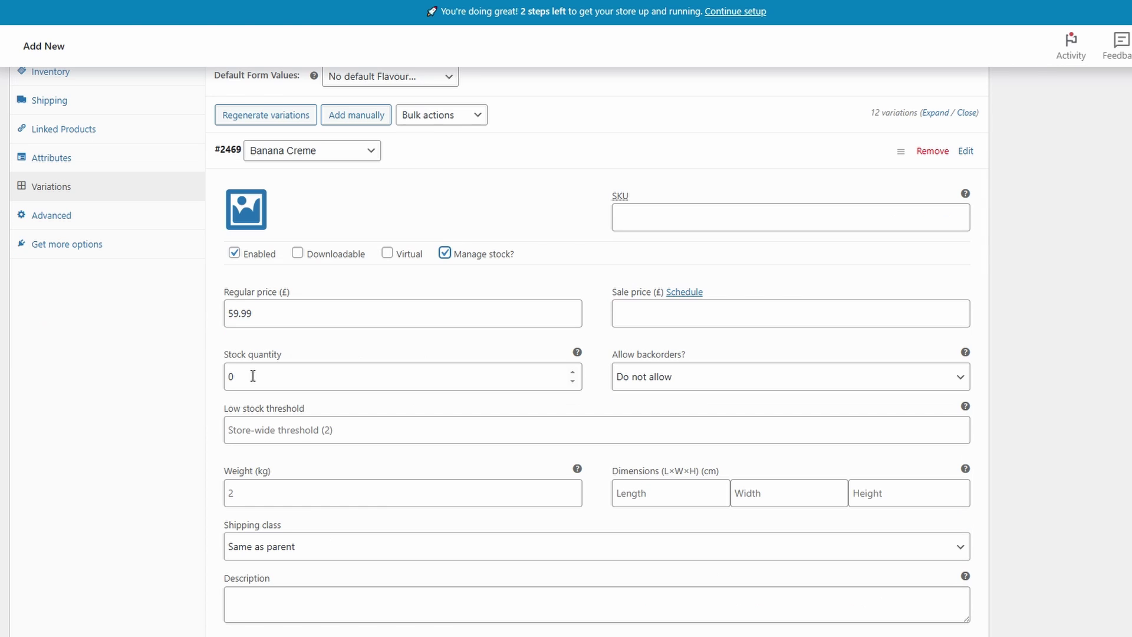
pyautogui.doubleClick(253, 376)
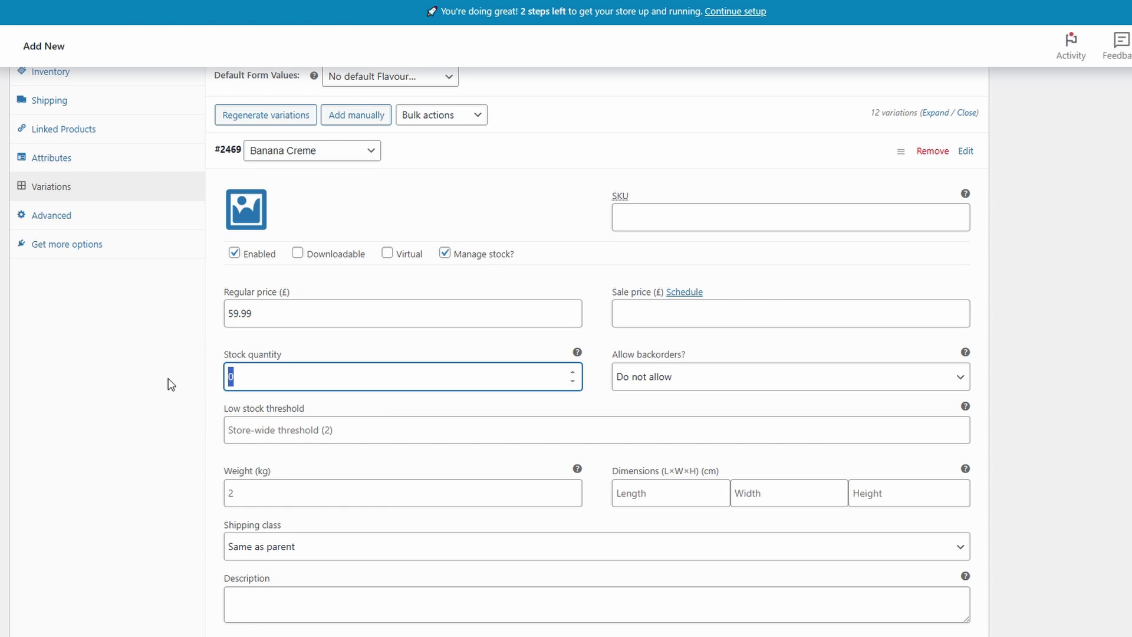
pyautogui.write('10')
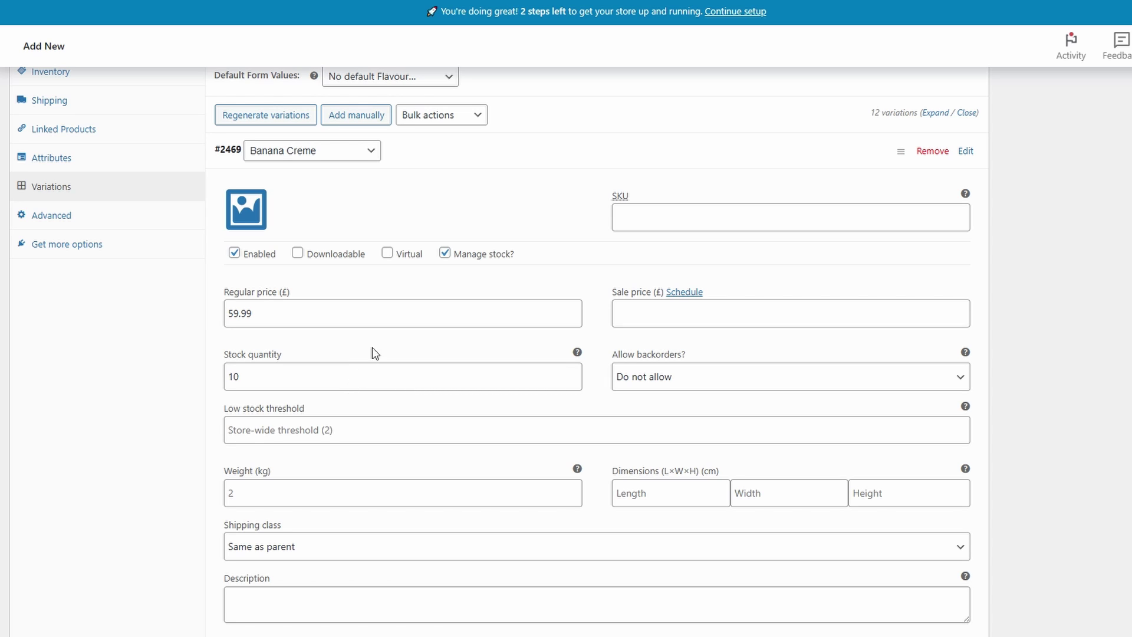
pyautogui.click(457, 150)
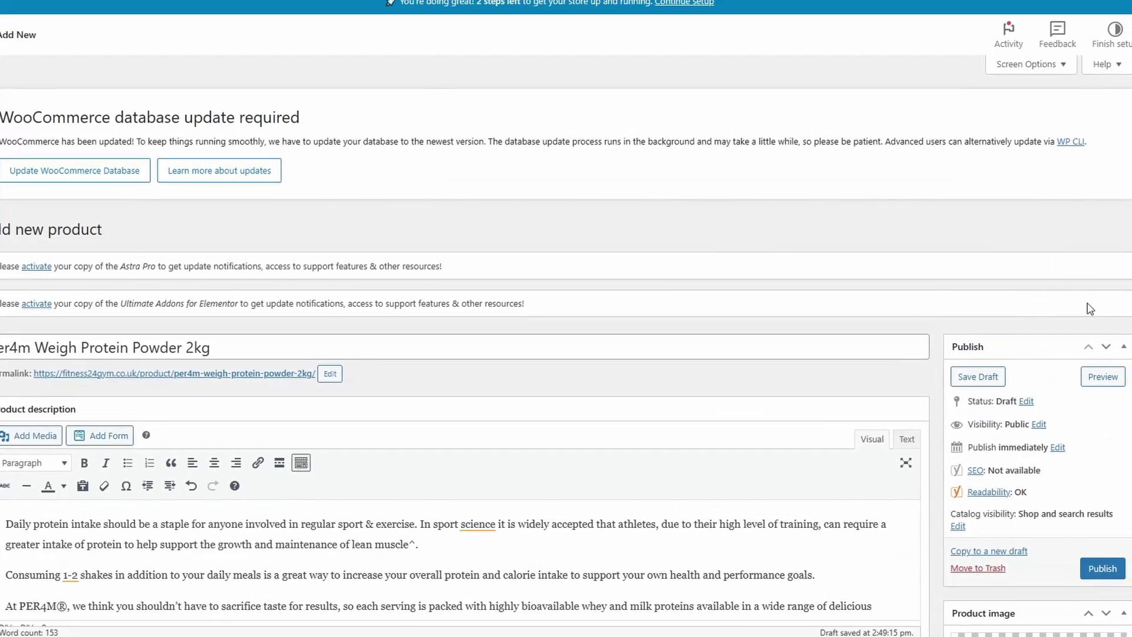
# Preview the £59.99 product and browse its twelve-flavour dropdown without choosing one.
pyautogui.click(1085, 376)
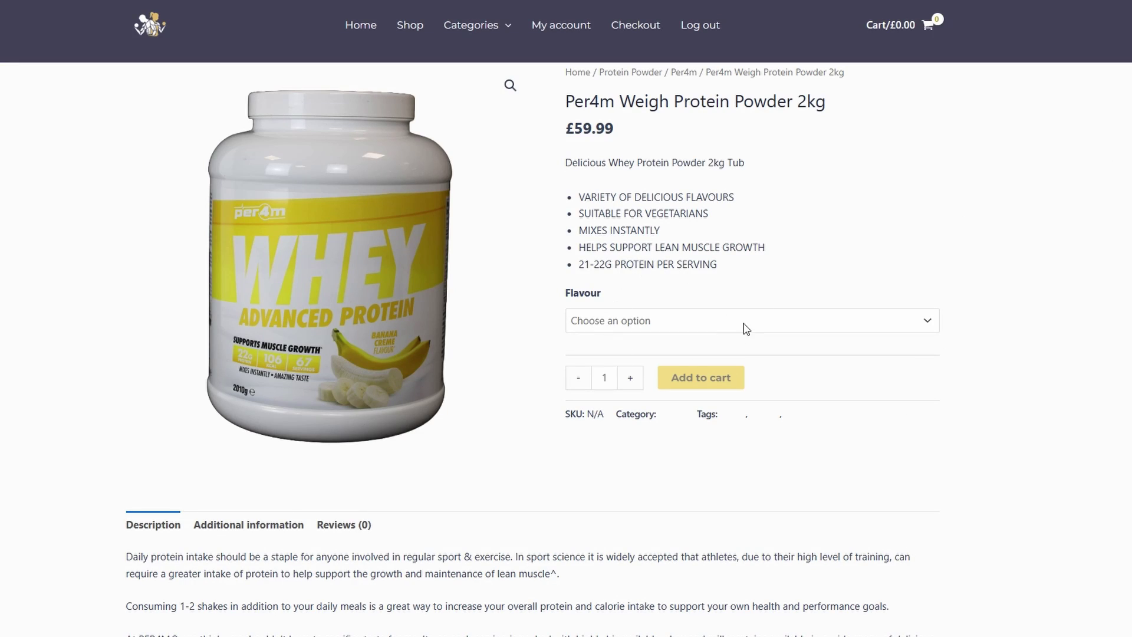
pyautogui.click(694, 324)
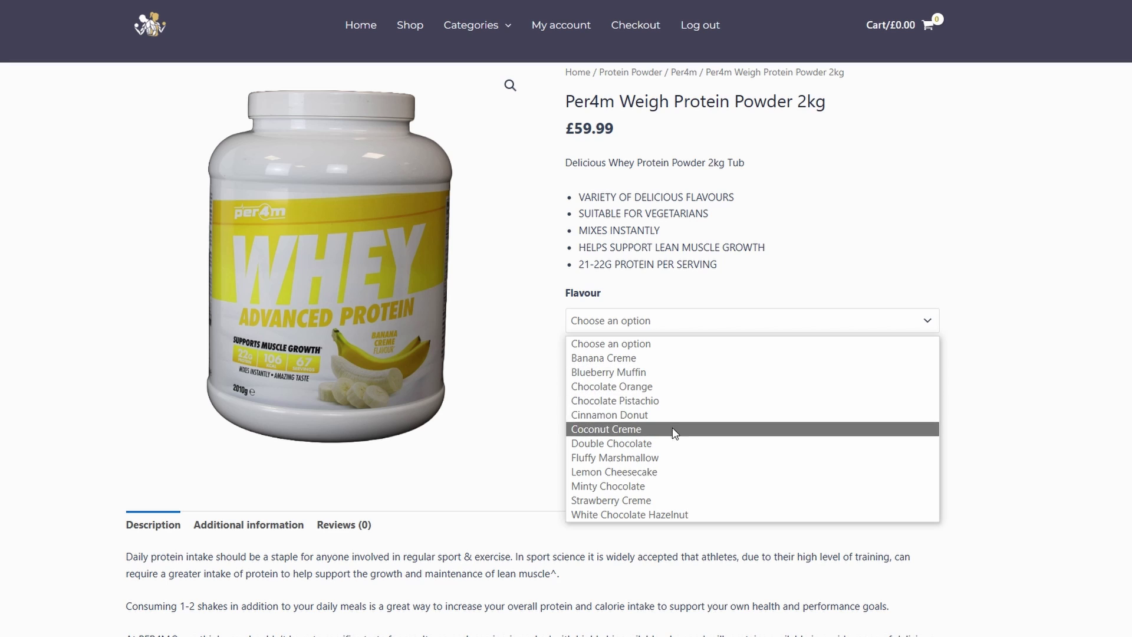
pyautogui.click(634, 298)
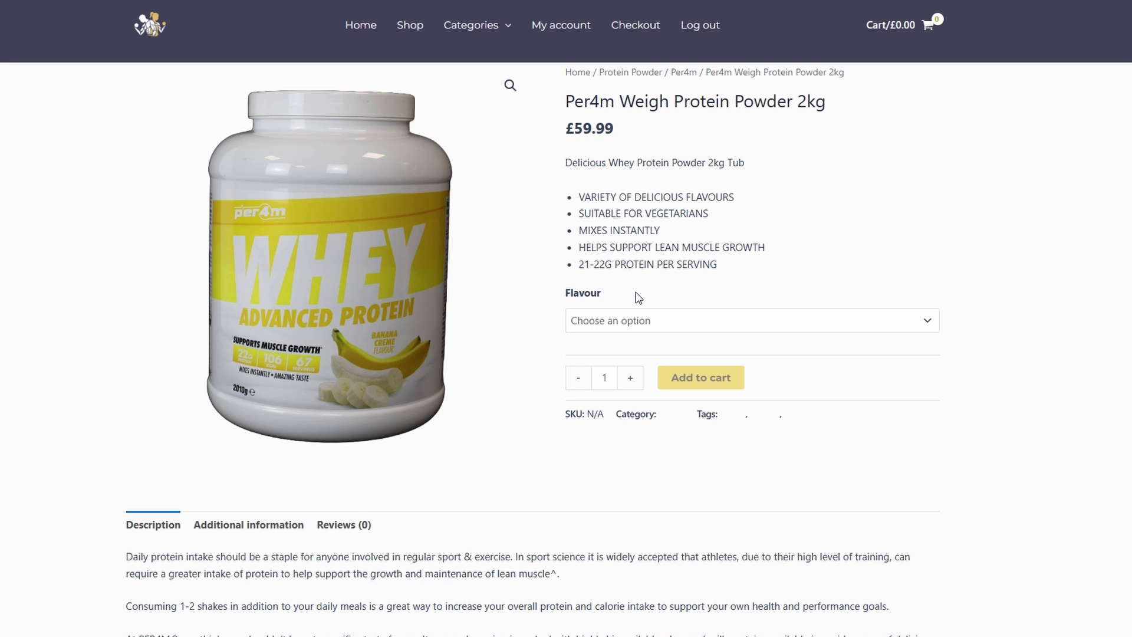
pyautogui.click(637, 324)
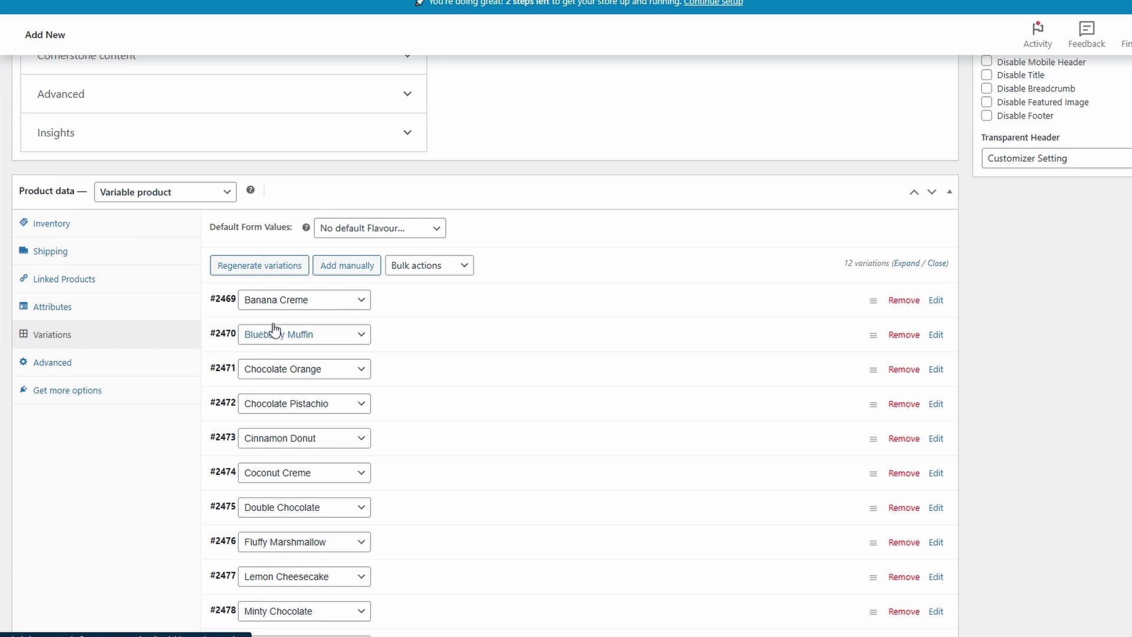
# Assign the Banana Creme variation its matching tub image from the Media Library.
pyautogui.click(428, 308)
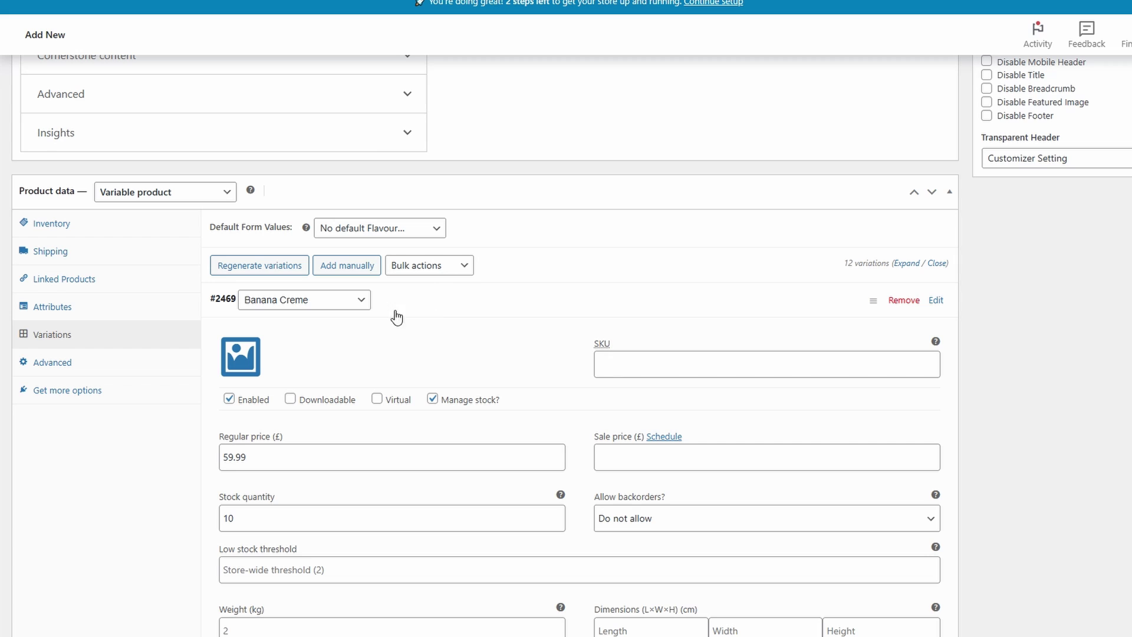
pyautogui.click(246, 367)
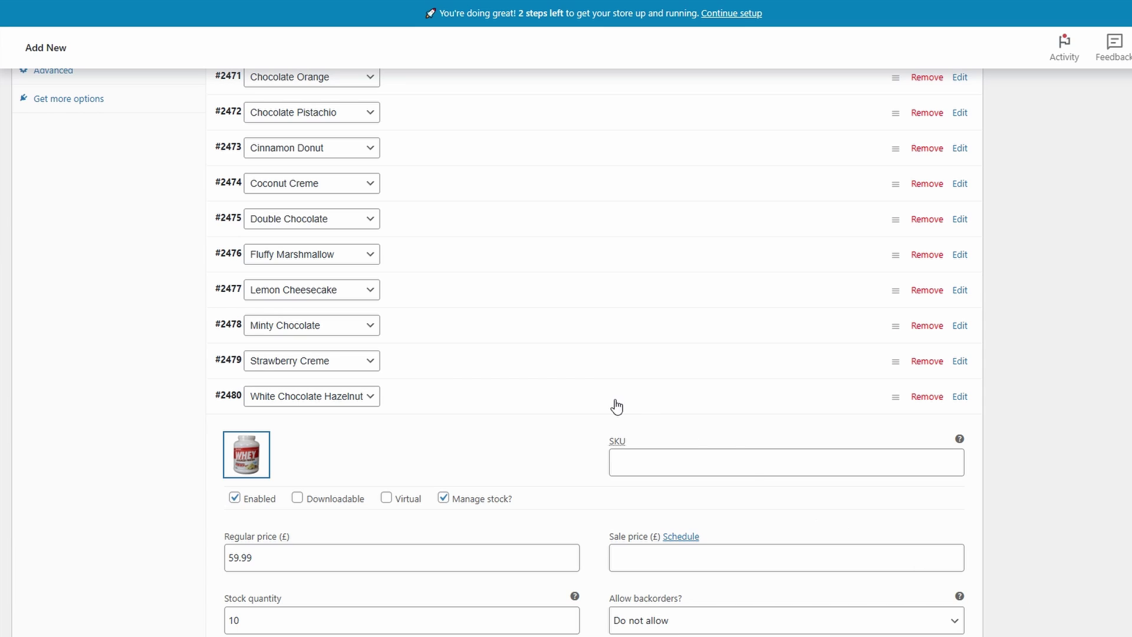
pyautogui.scroll(-5, 608, 404)
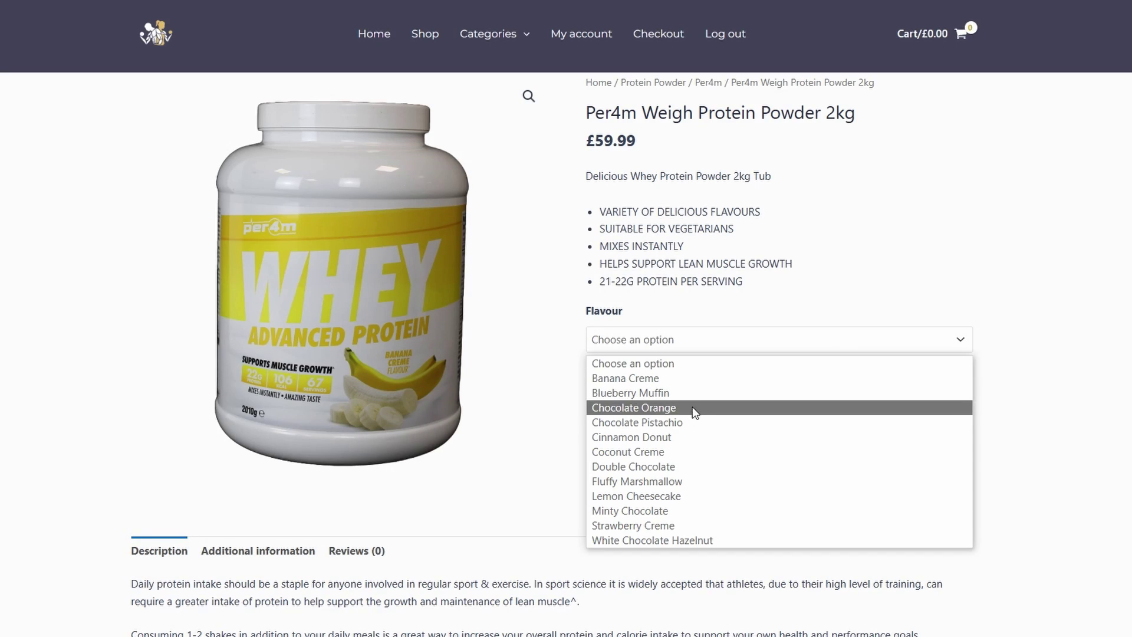
# On the storefront, select Chocolate Pistachio to check its tub image, then view other flavours.
pyautogui.click(621, 413)
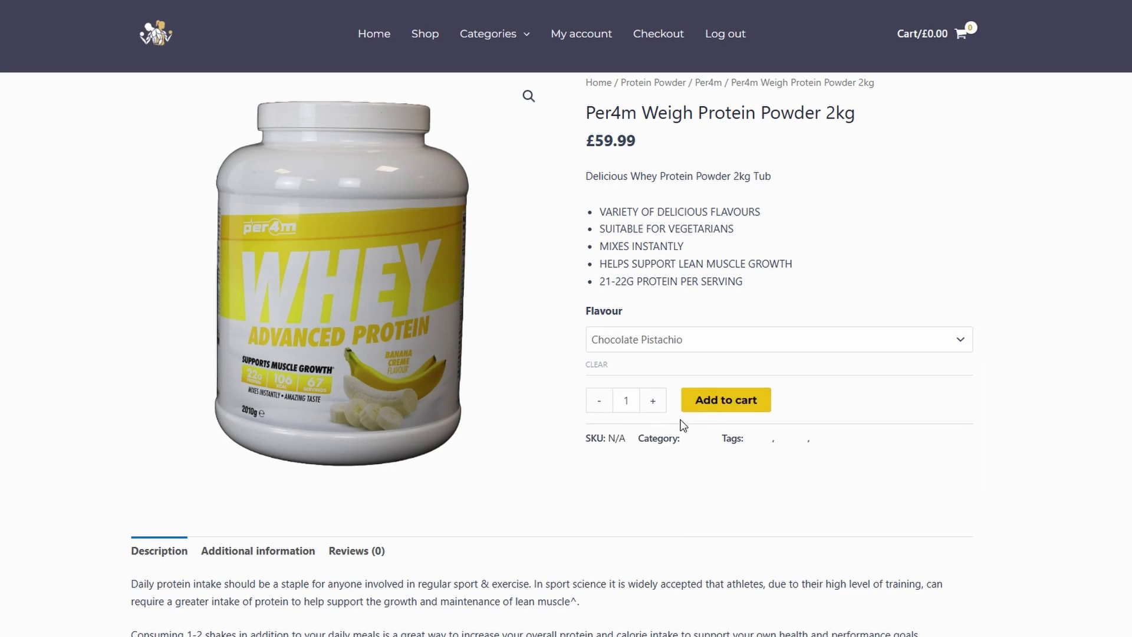
pyautogui.click(702, 341)
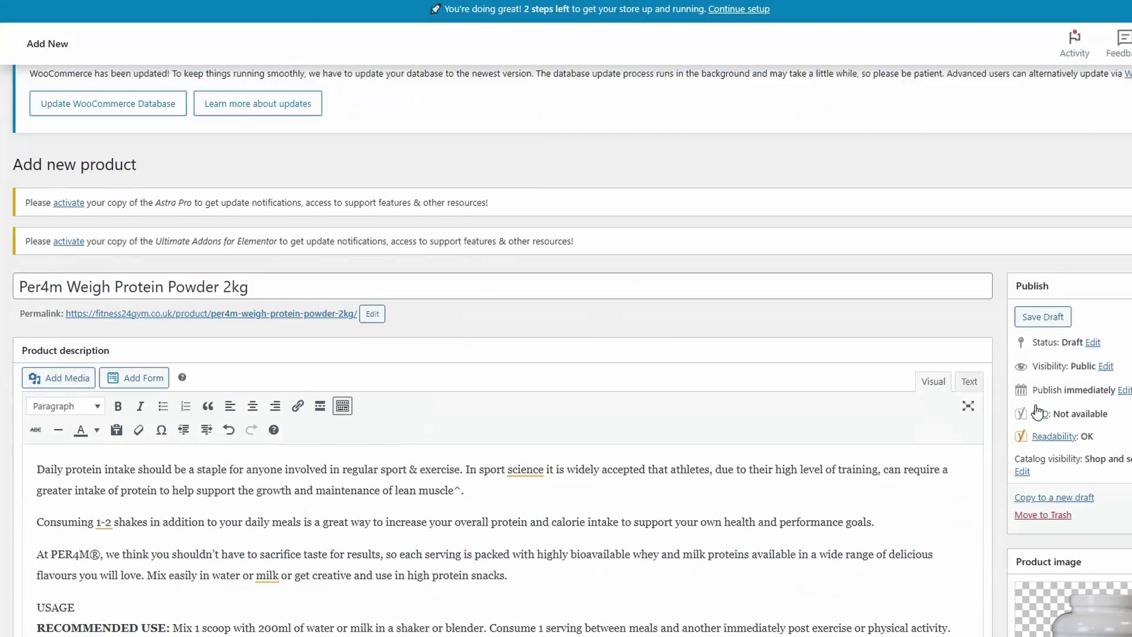
pyautogui.scroll(-10, 1002, 384)
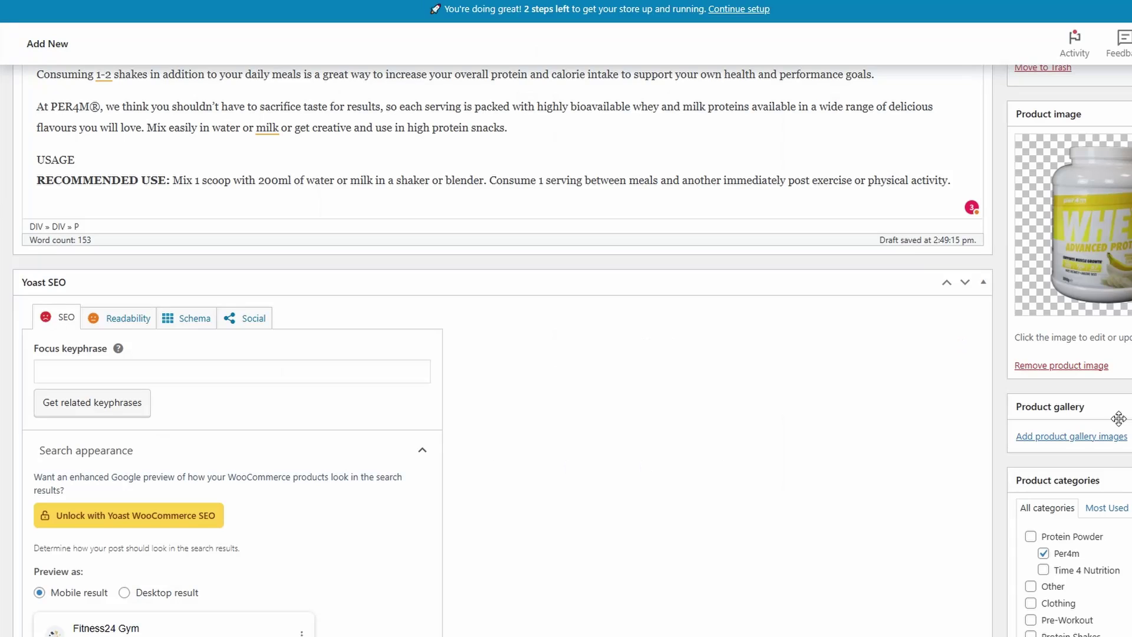
# Add the range of flavour tub images to the product gallery.
pyautogui.click(1062, 437)
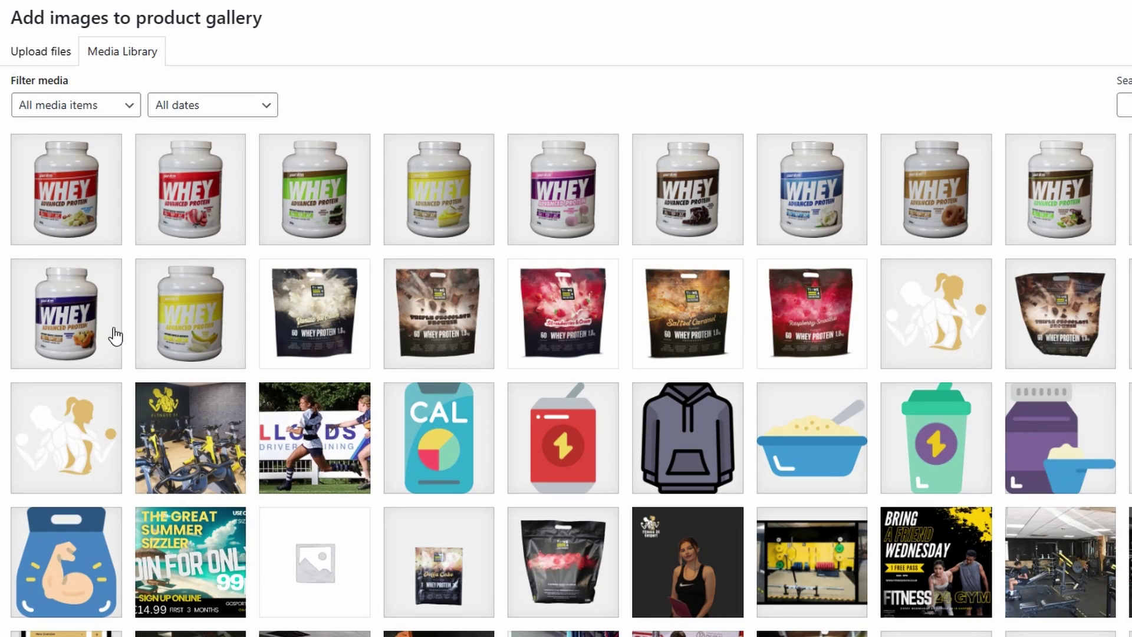
pyautogui.click(82, 336)
pyautogui.keyDown('shift'); pyautogui.click(76, 200); pyautogui.keyUp('shift')
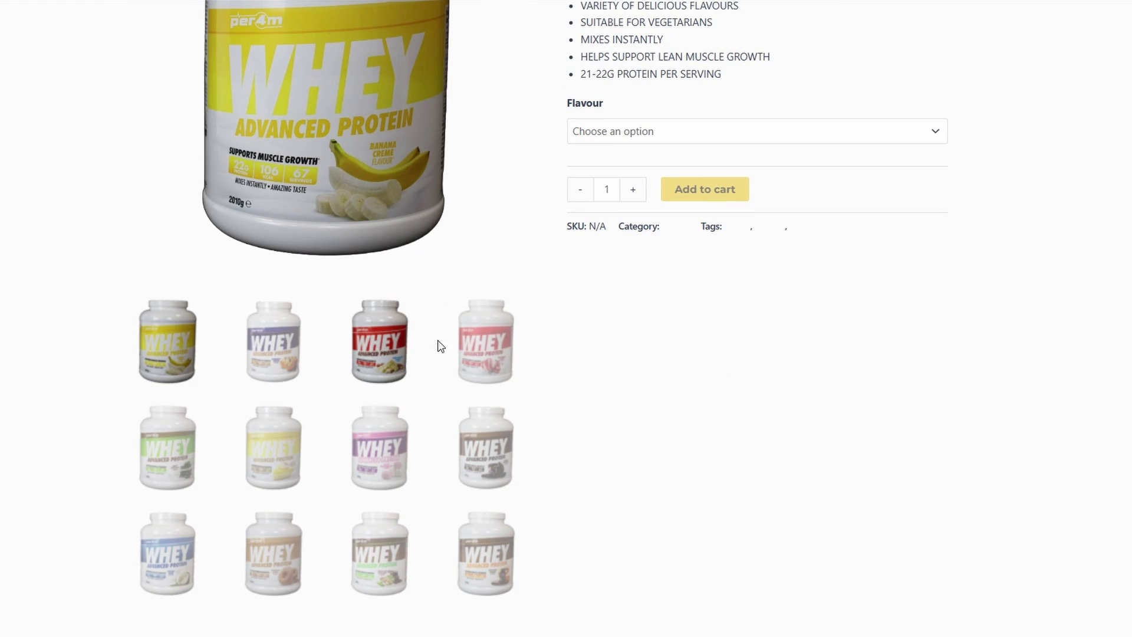
pyautogui.scroll(2, 516, 306)
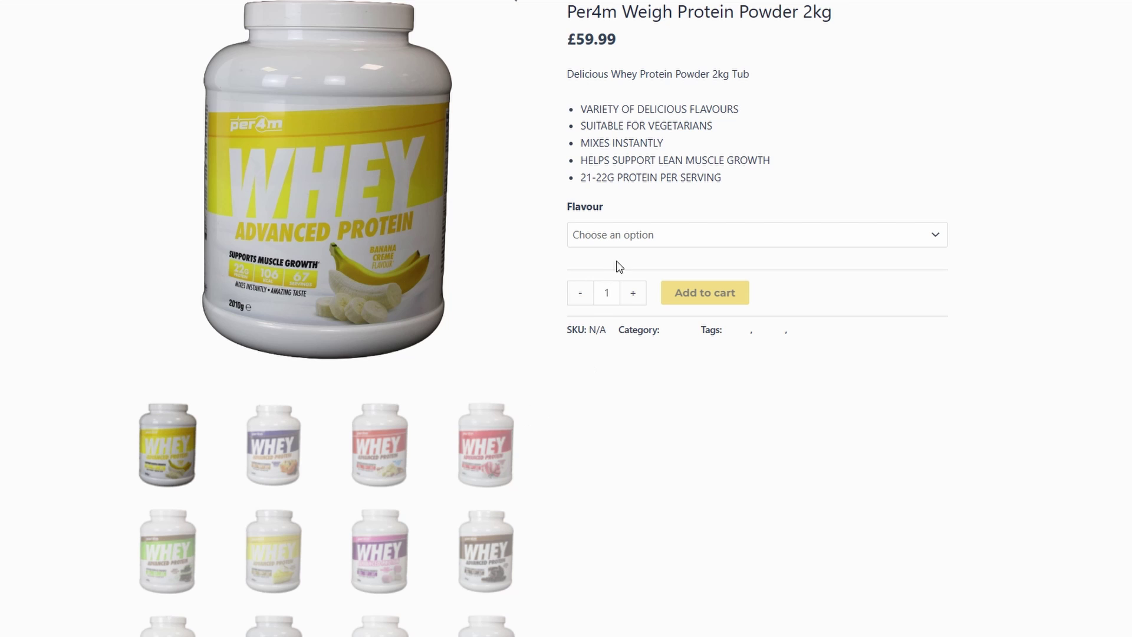
# On the storefront, select Chocolate Orange to confirm it shows in stock with its own tub.
pyautogui.click(628, 236)
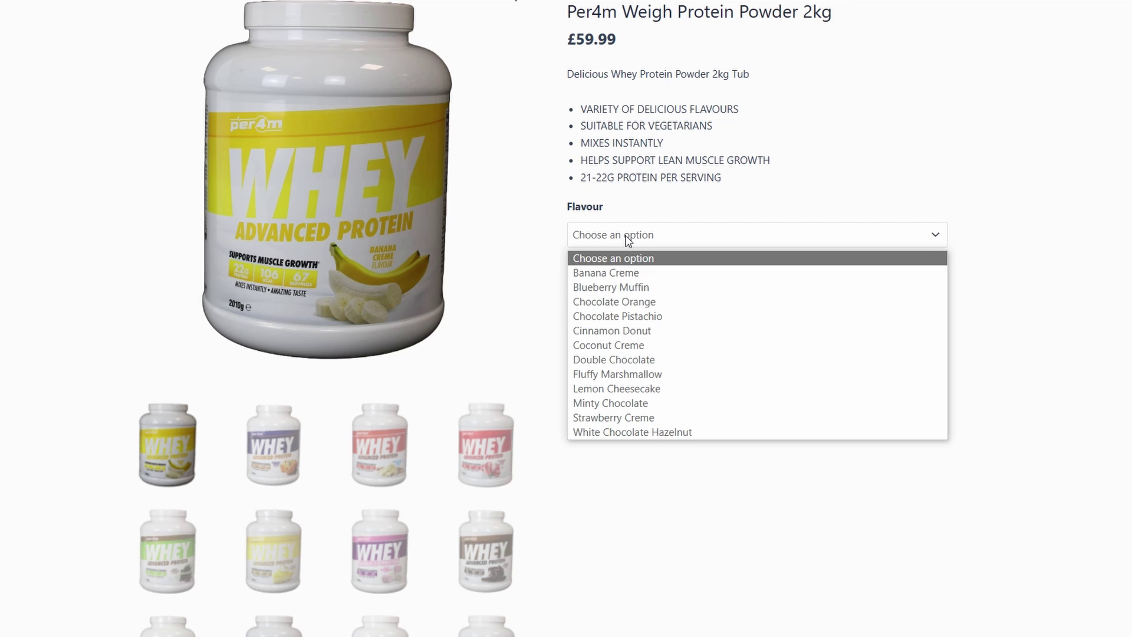
pyautogui.click(630, 301)
pyautogui.scroll(-2, 629, 306)
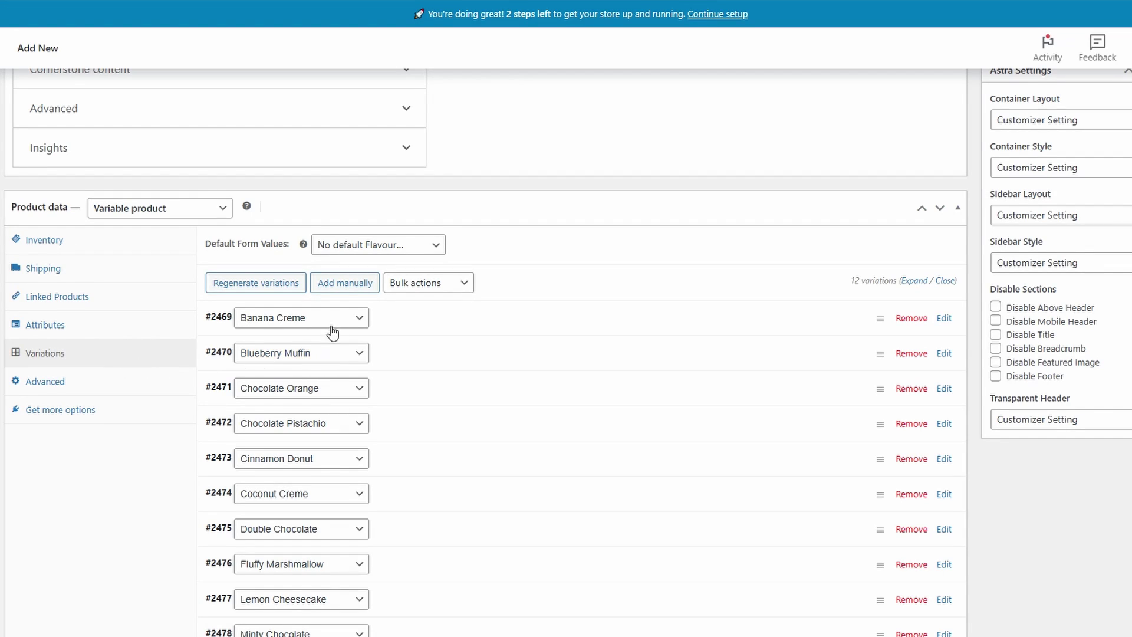
# Set the default flavour to Banana Creme, then to No default Flavour; check Blueberry Muffin on the storefront.
pyautogui.click(391, 257)
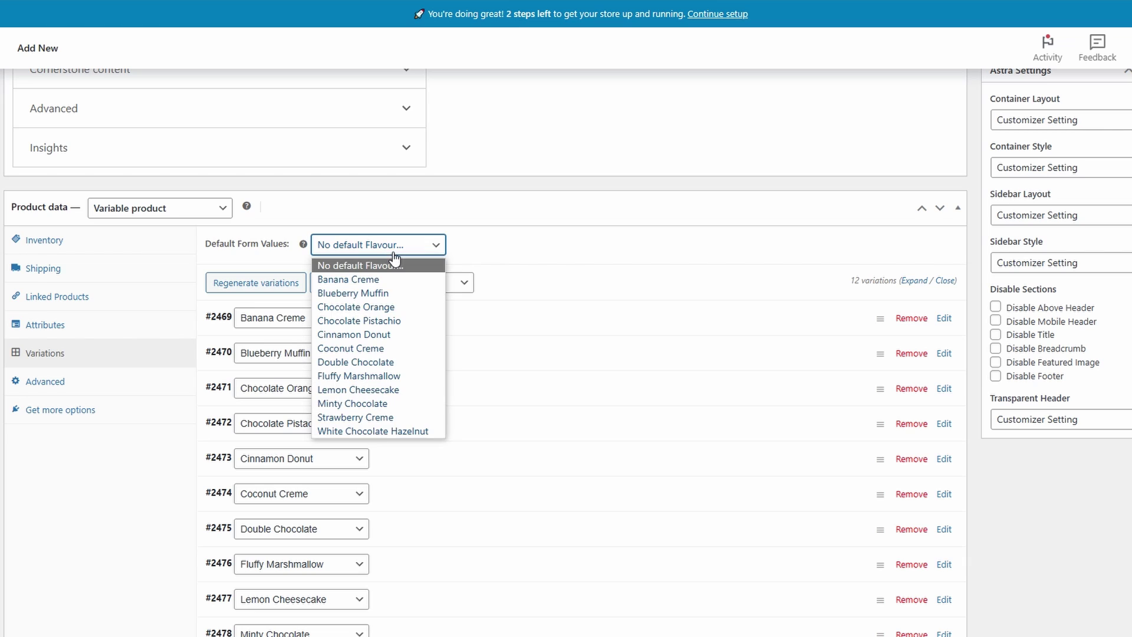
pyautogui.click(337, 280)
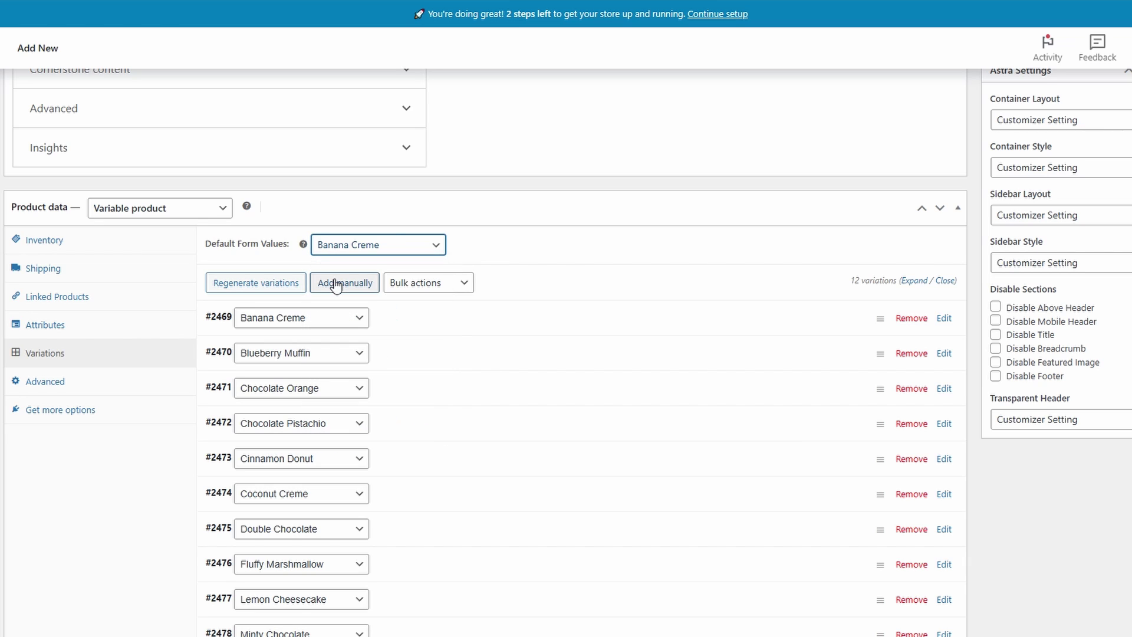
pyautogui.click(362, 250)
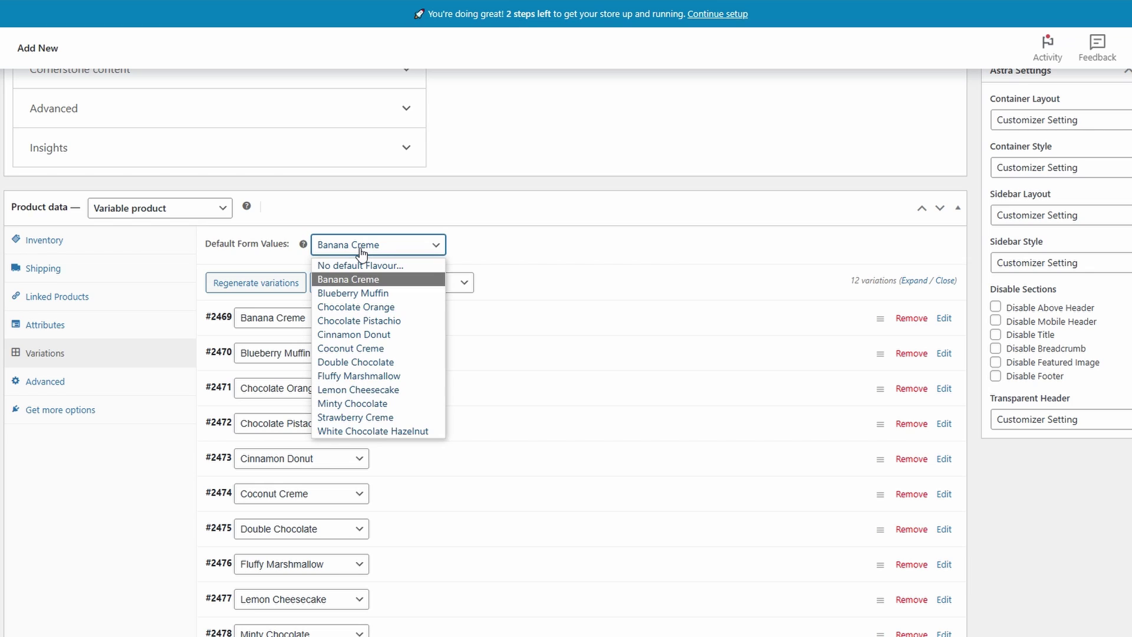
pyautogui.click(378, 268)
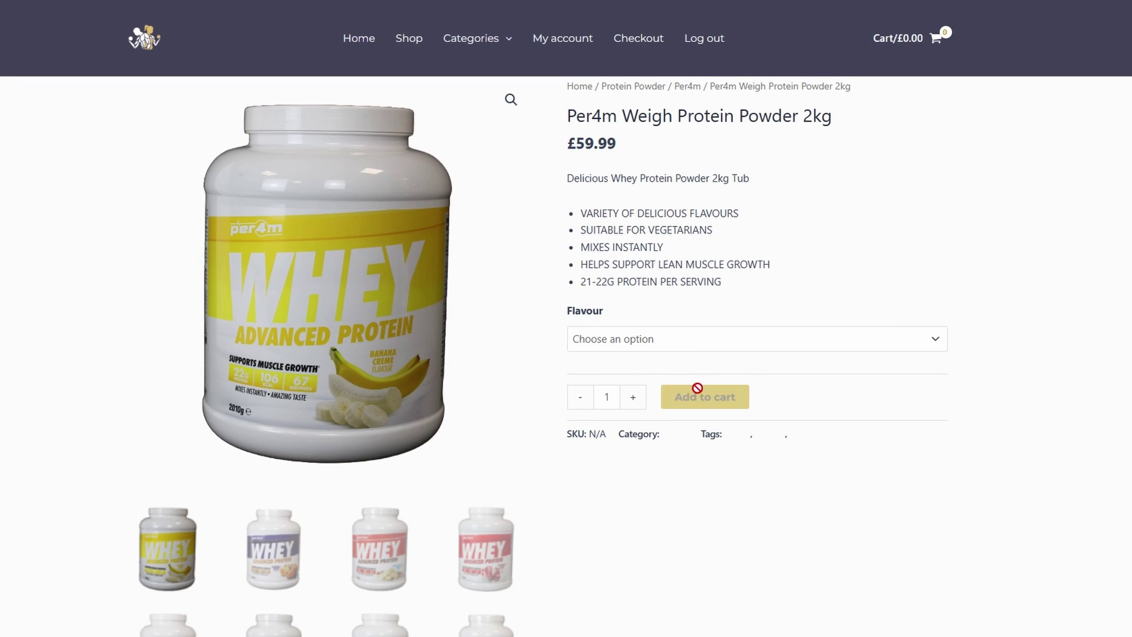
pyautogui.click(673, 341)
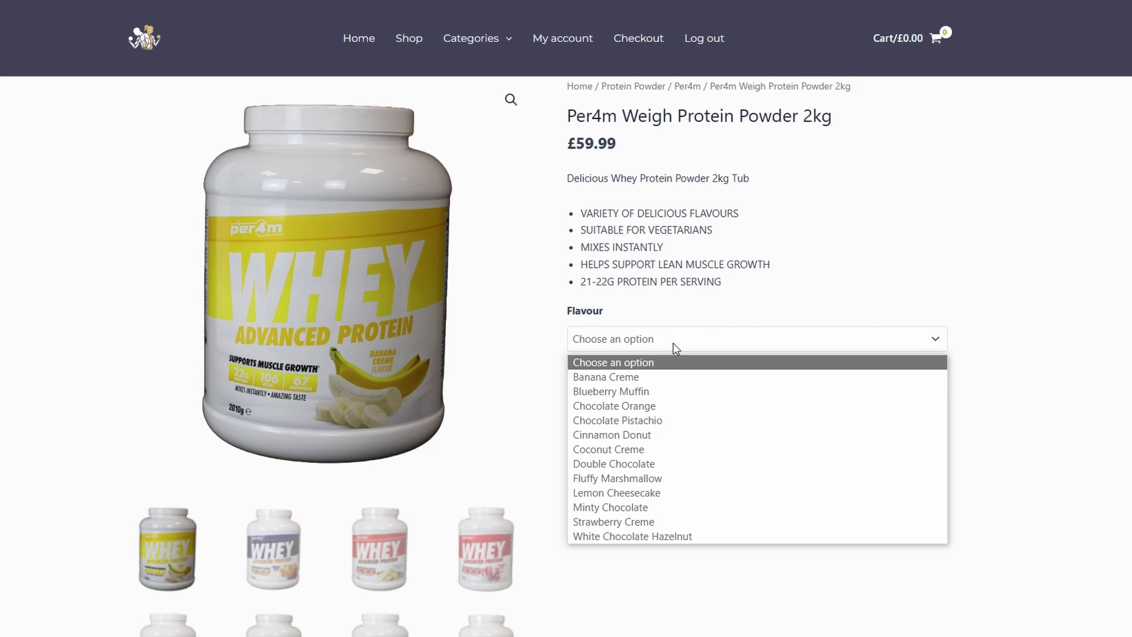
pyautogui.click(665, 392)
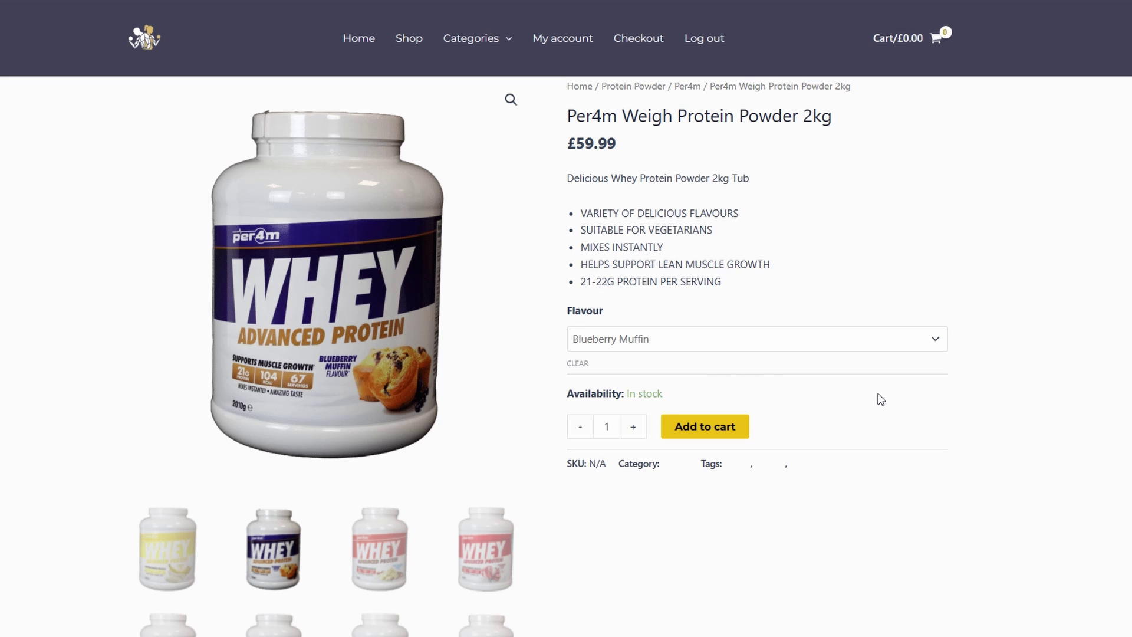